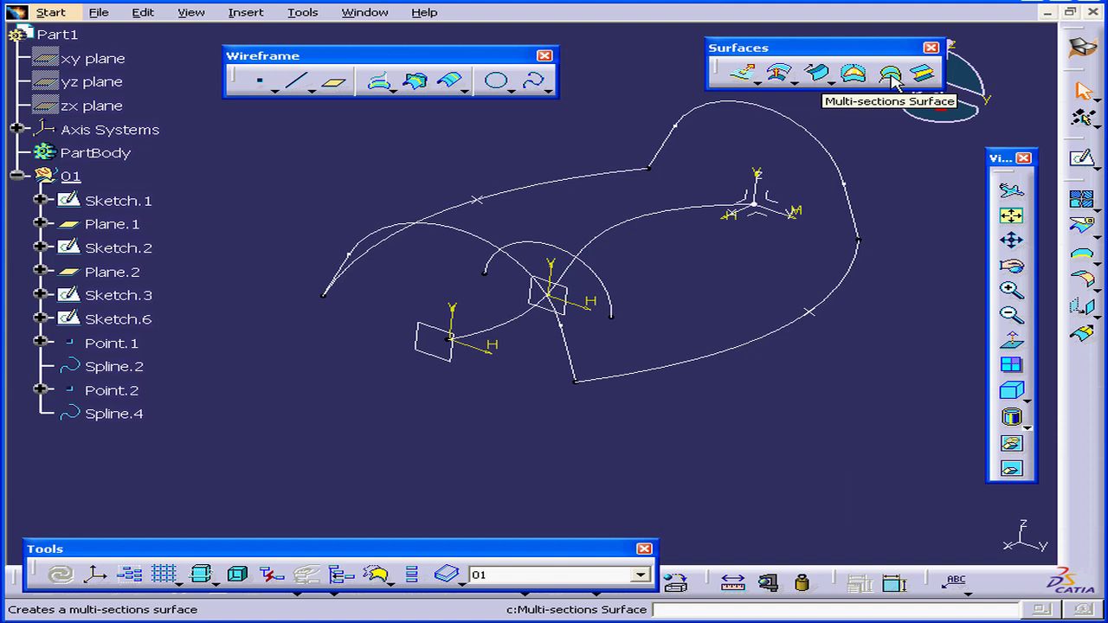
# Step: Start a multi-sections surface with Sketch.1, Sketch.2 and Sketch.3 as its sections
pyautogui.click(892, 76)
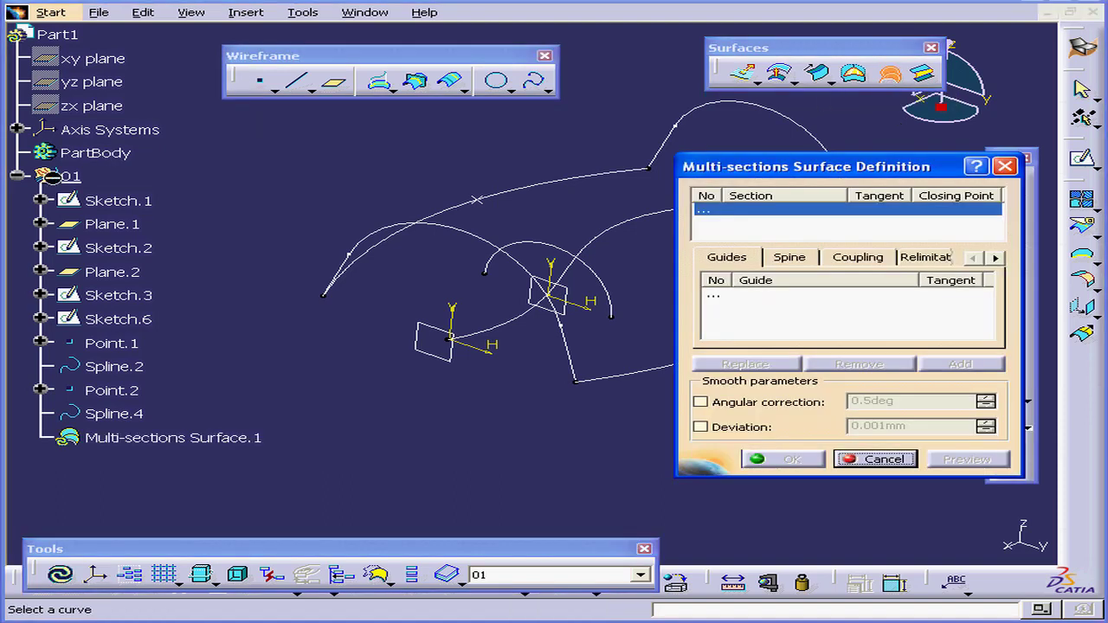
pyautogui.click(17, 175)
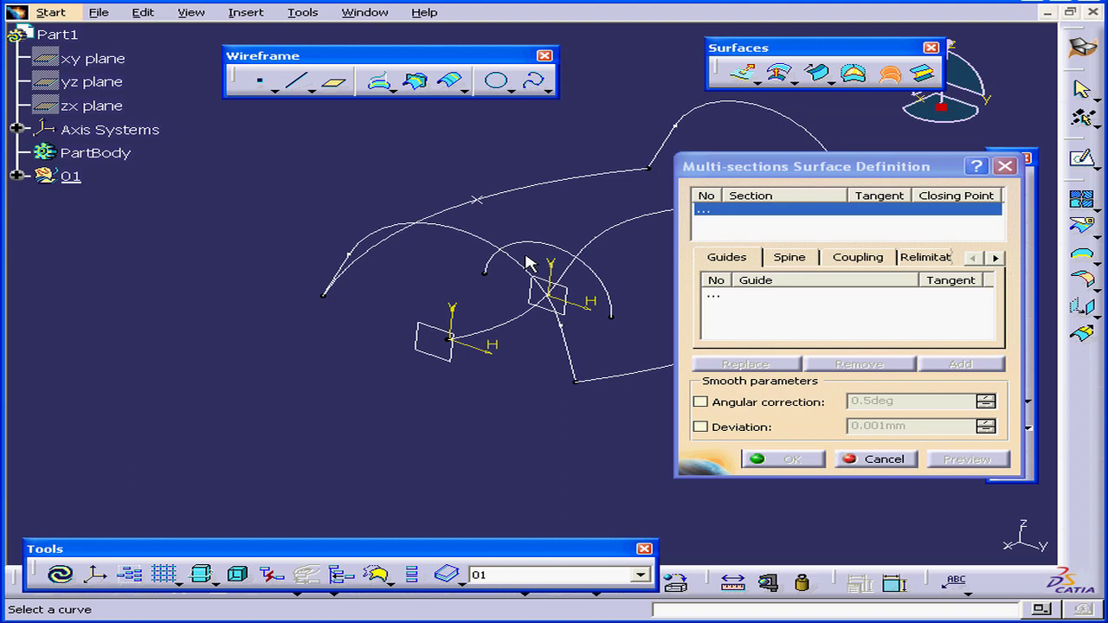
pyautogui.moveTo(502, 283); pyautogui.dragTo(262, 280, button='middle')
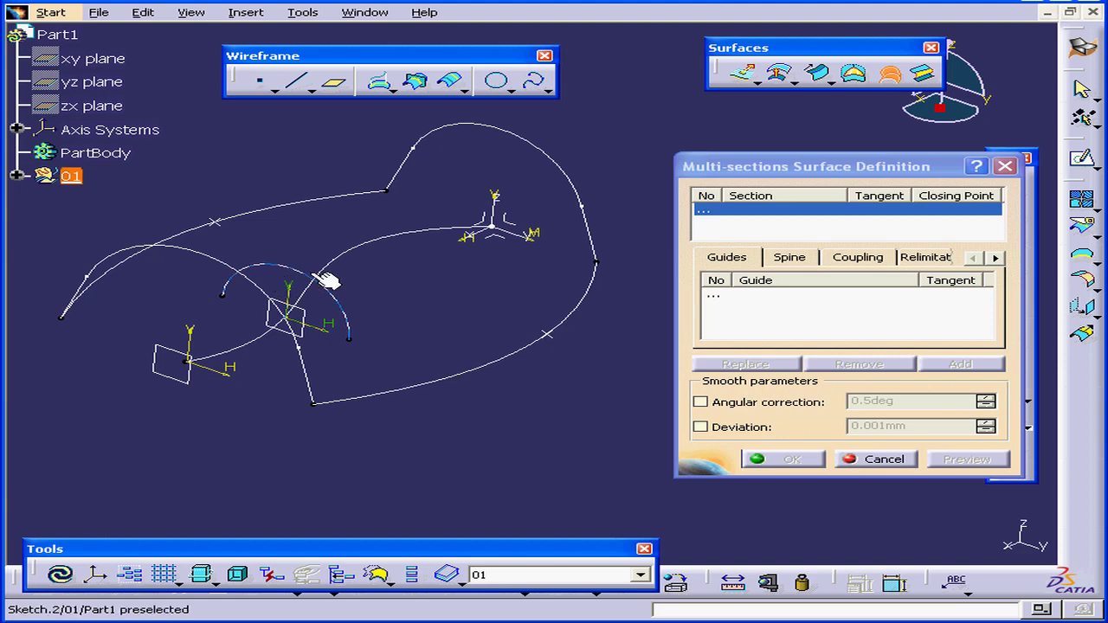
pyautogui.click(607, 251)
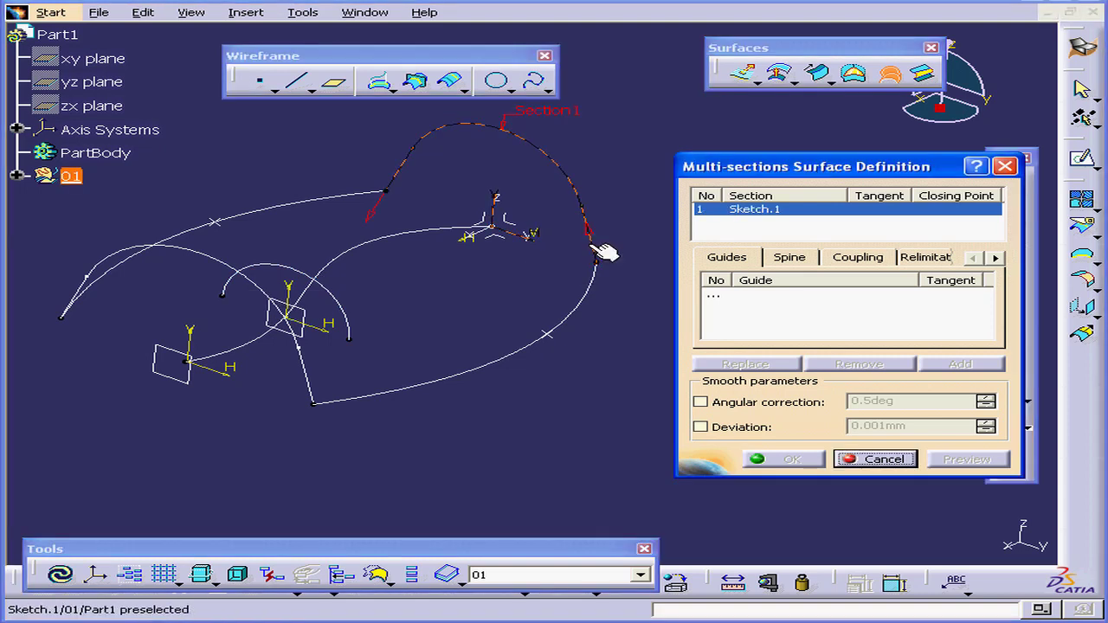
pyautogui.click(357, 322)
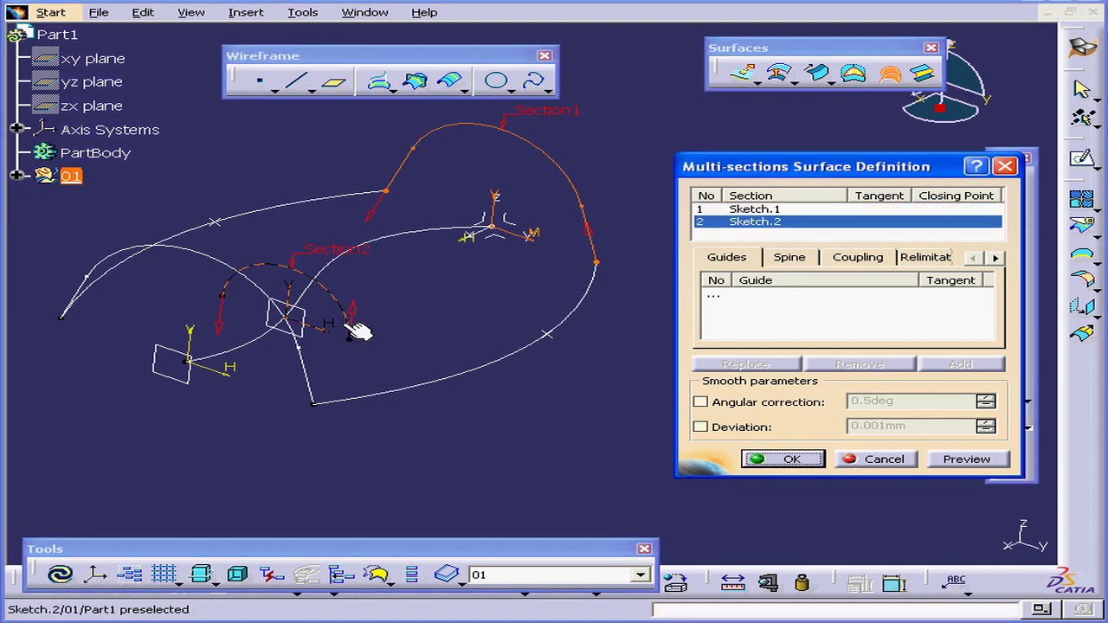
pyautogui.click(323, 368)
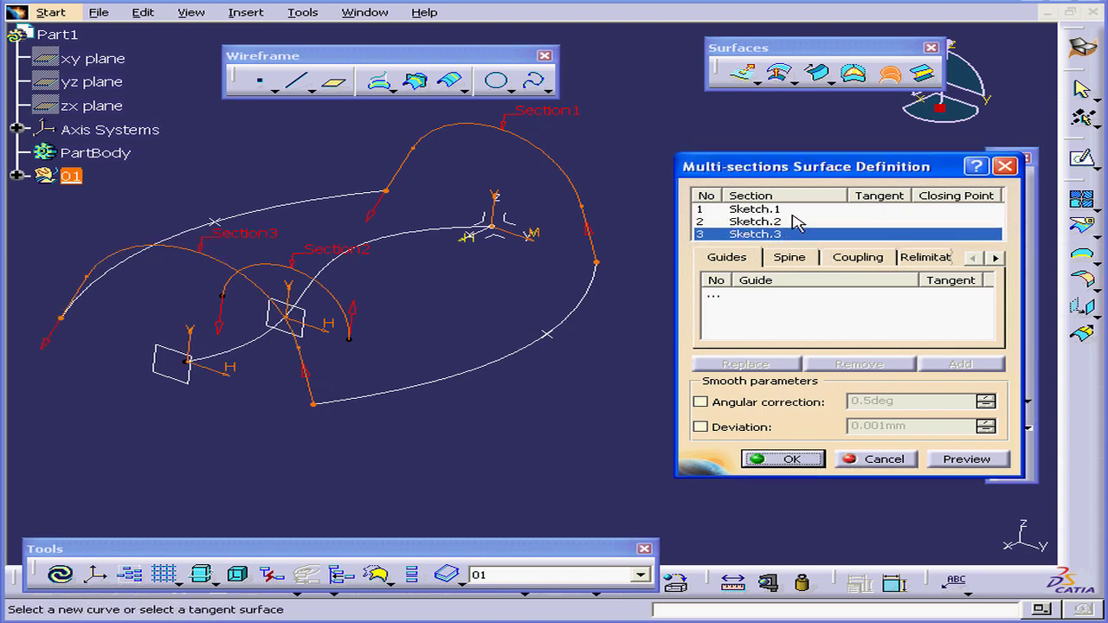
# Step: Flip Section2's orientation arrow to match the others and preview the loft
pyautogui.click(355, 316)
pyautogui.click(347, 371)
pyautogui.click(964, 459)
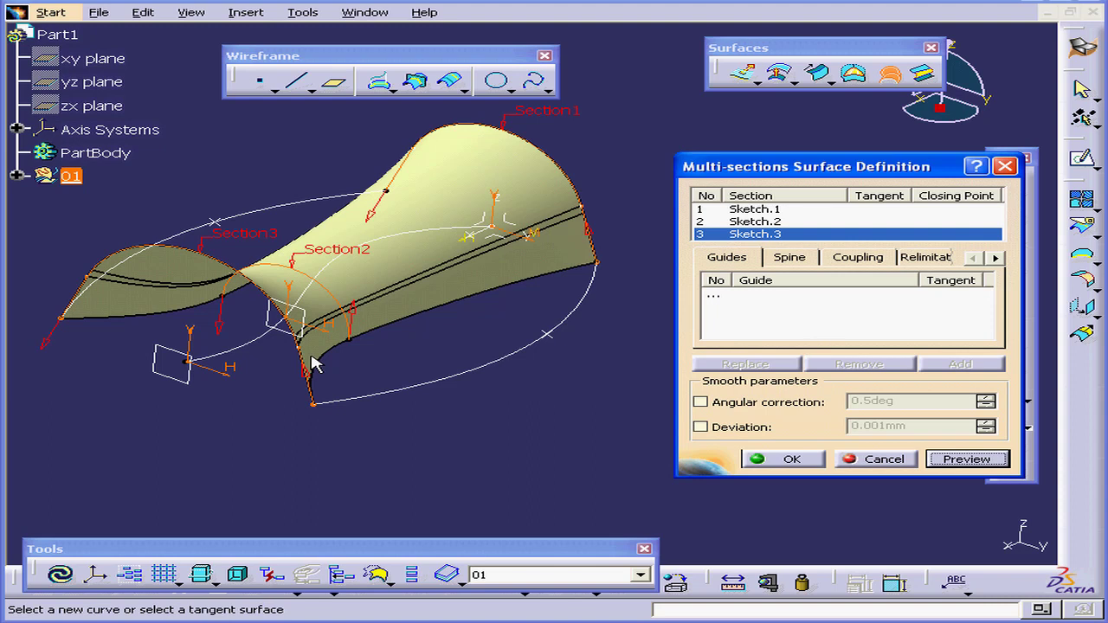
# Step: Remove Sketch.2 from the section list and refresh the preview between Sketch.1 and Sketch.3
pyautogui.rightClick(758, 223)
pyautogui.click(758, 223)
pyautogui.rightClick(758, 223)
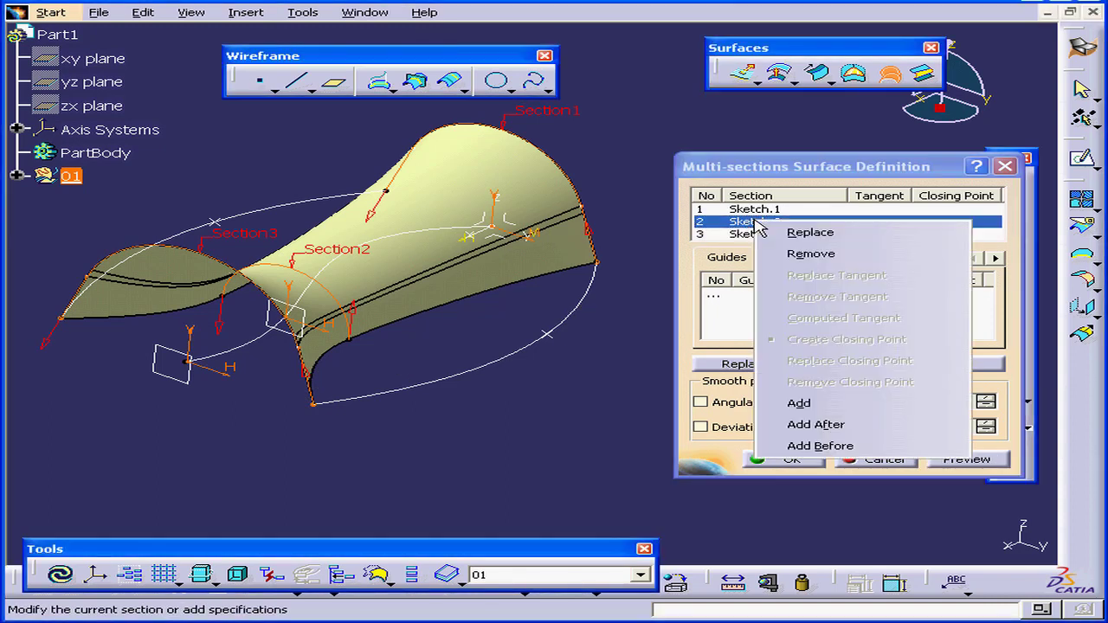
pyautogui.click(822, 254)
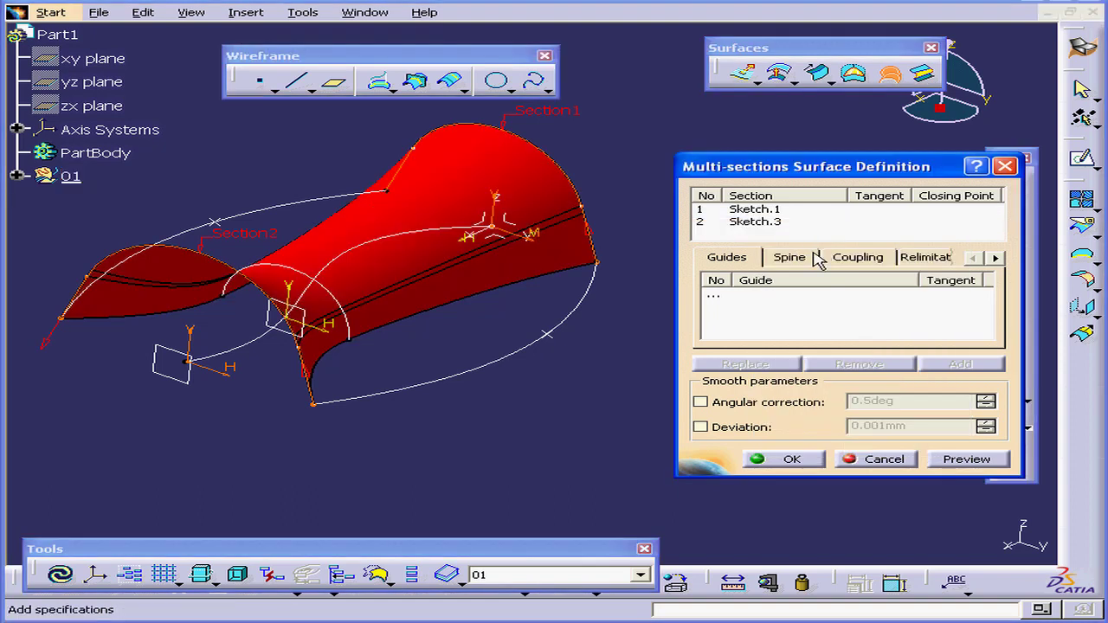
pyautogui.click(987, 457)
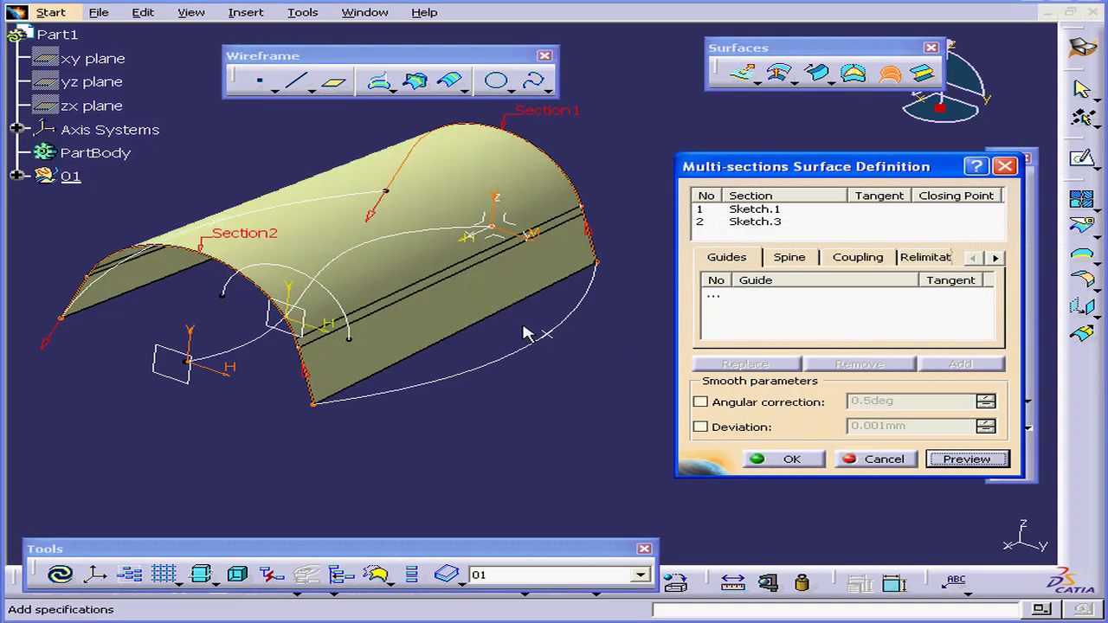
# Step: Add Spline.2 and Spline.4 as guide curves, previewing the loft after each
pyautogui.click(709, 296)
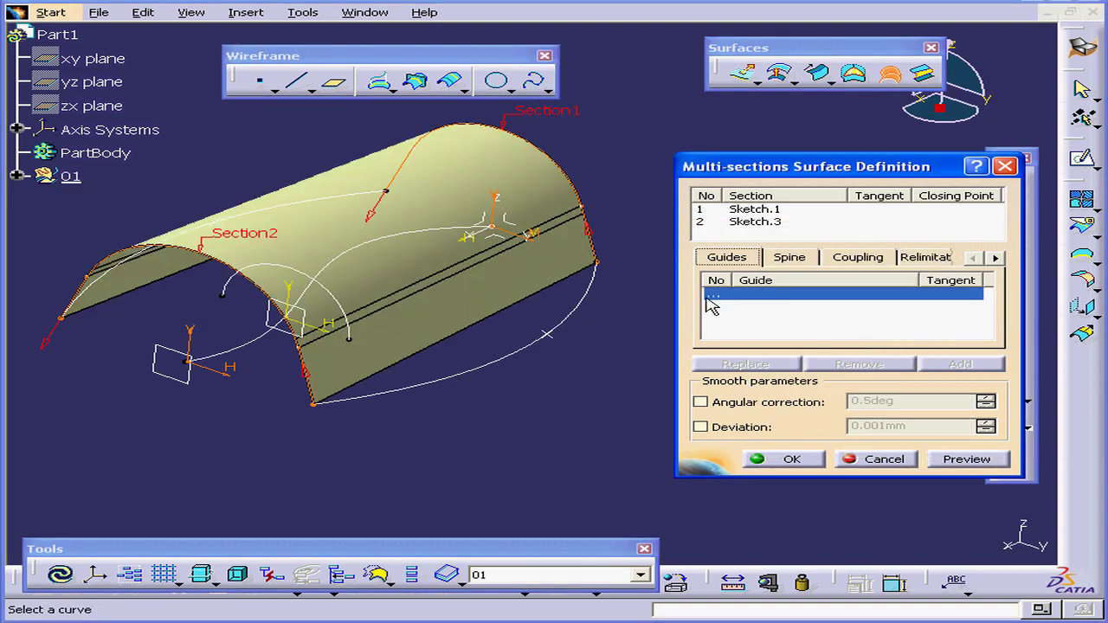
pyautogui.click(578, 308)
pyautogui.click(956, 460)
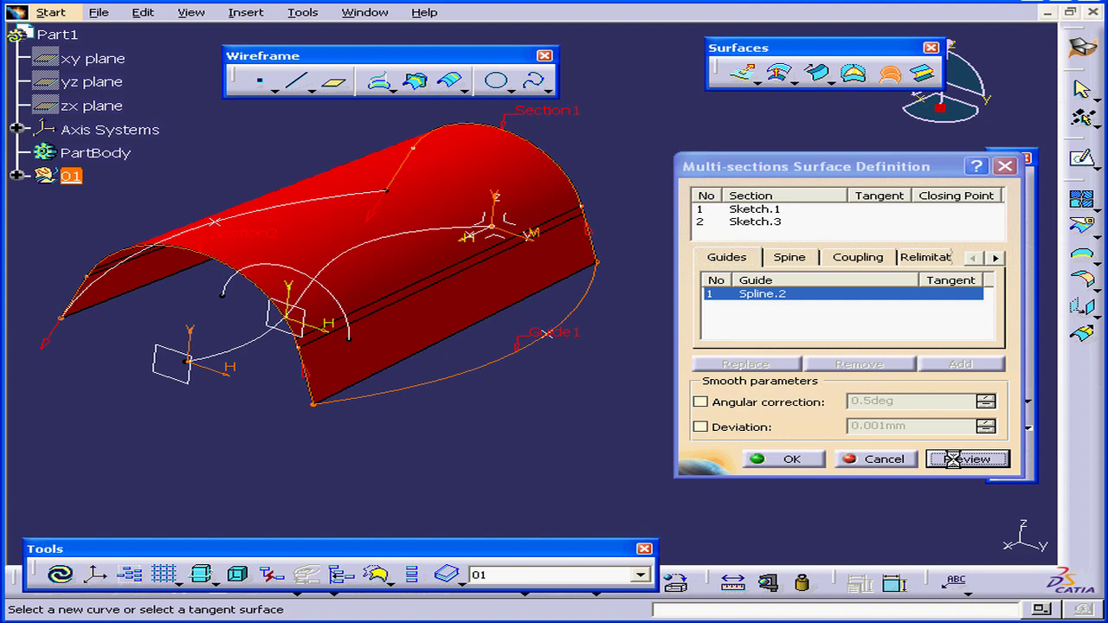
pyautogui.click(354, 202)
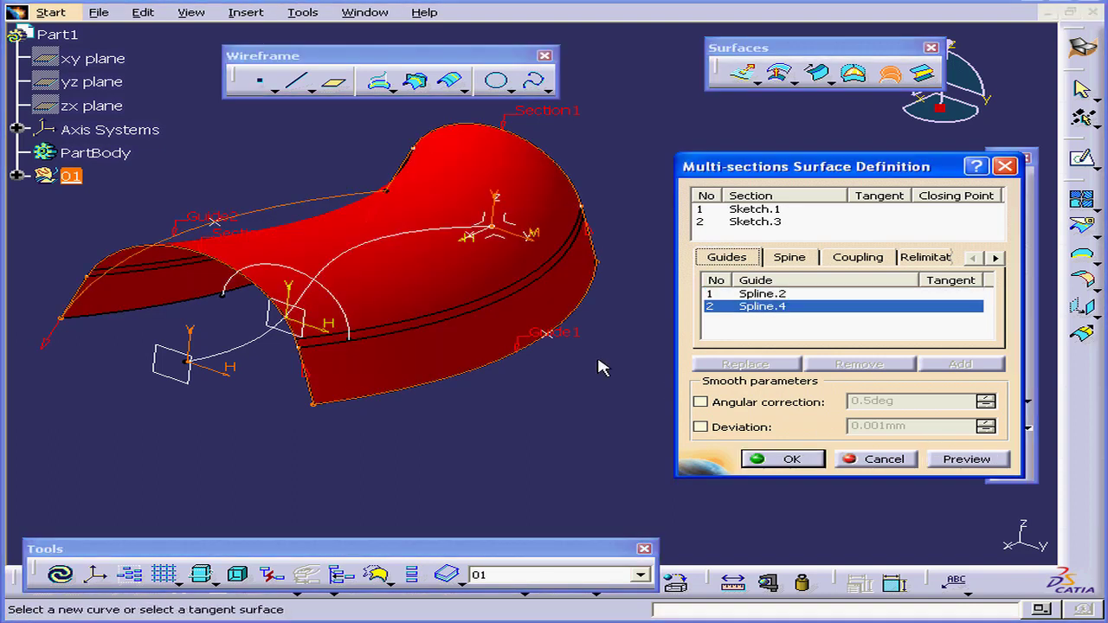
pyautogui.click(967, 461)
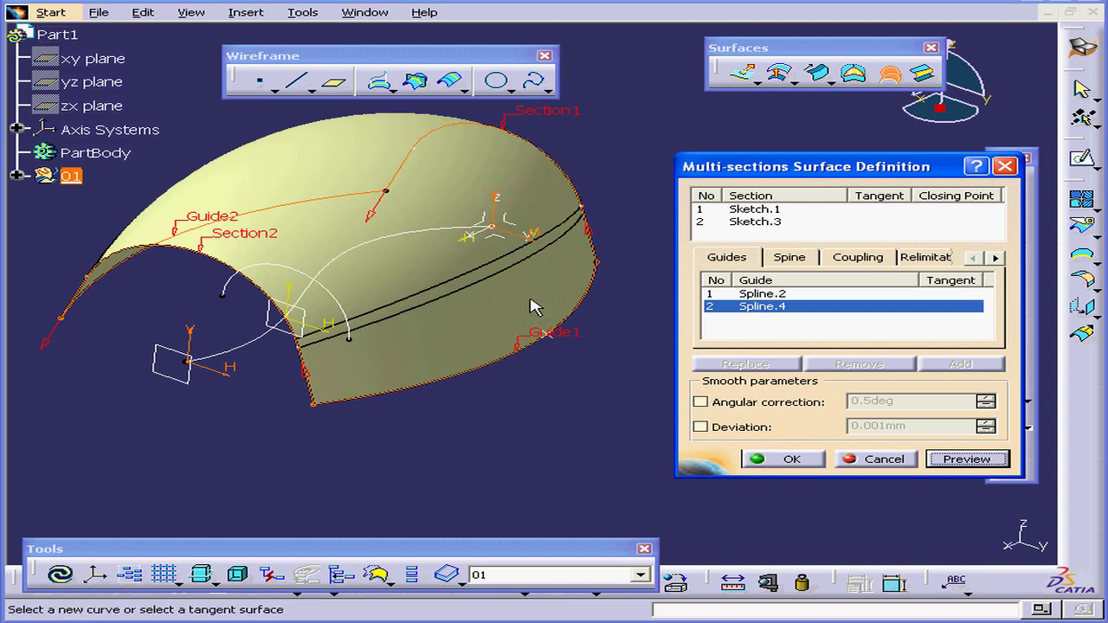
# Step: Remove the Spline.4 and Spline.2 guides from the Guides list
pyautogui.rightClick(760, 312)
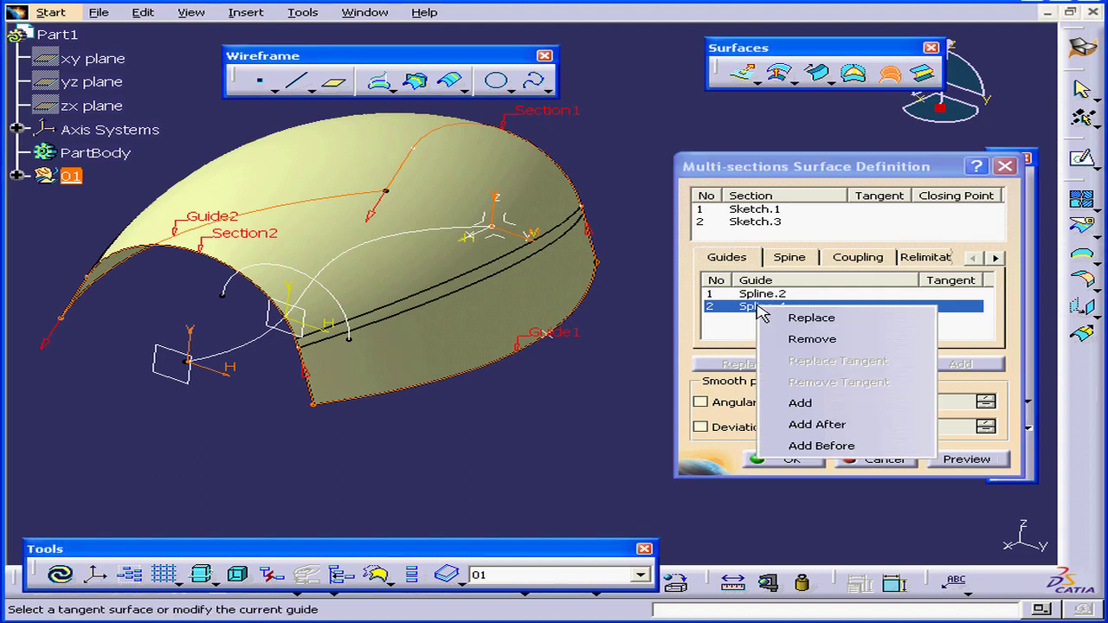
pyautogui.click(809, 337)
pyautogui.rightClick(765, 299)
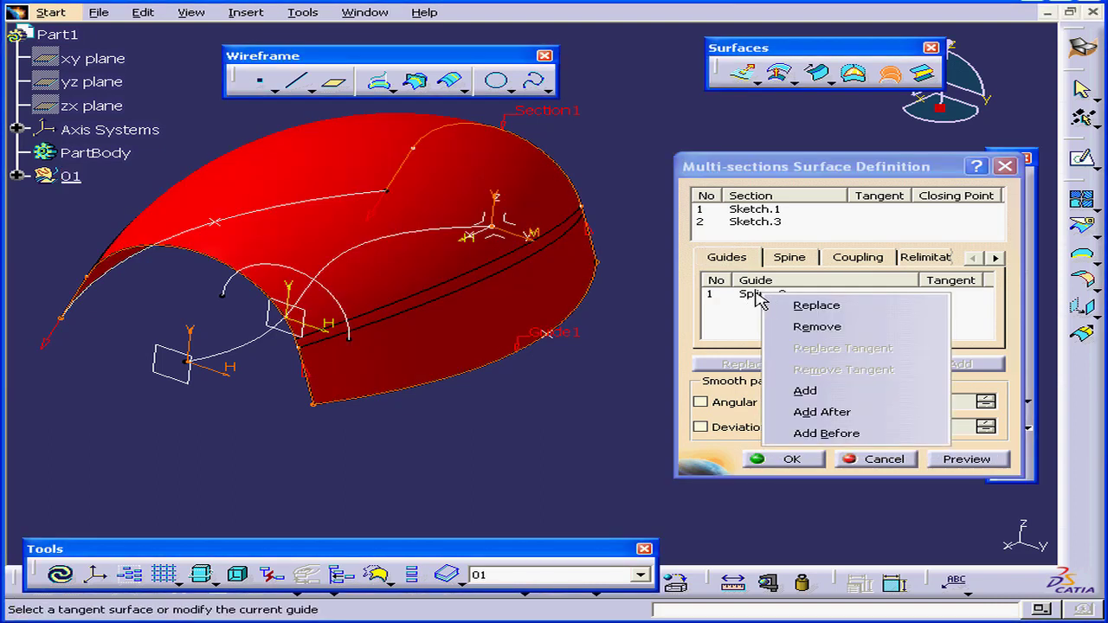
pyautogui.click(800, 326)
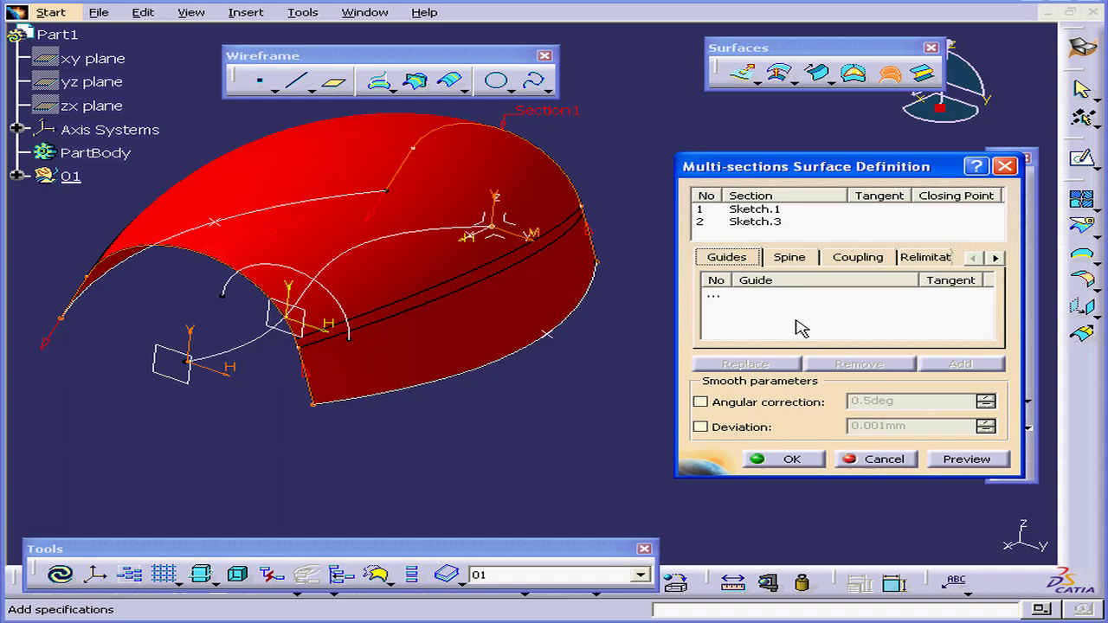
# Step: On the Spine tab, preview the loft with Sketch.6 as spine, then revert to a computed spine
pyautogui.click(799, 259)
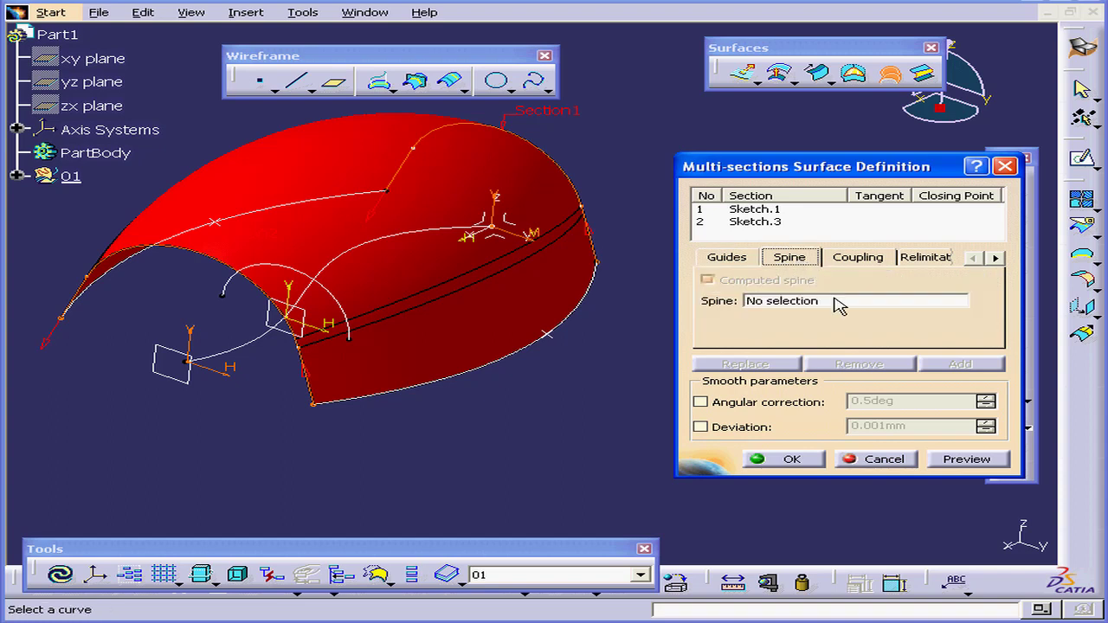
pyautogui.click(986, 463)
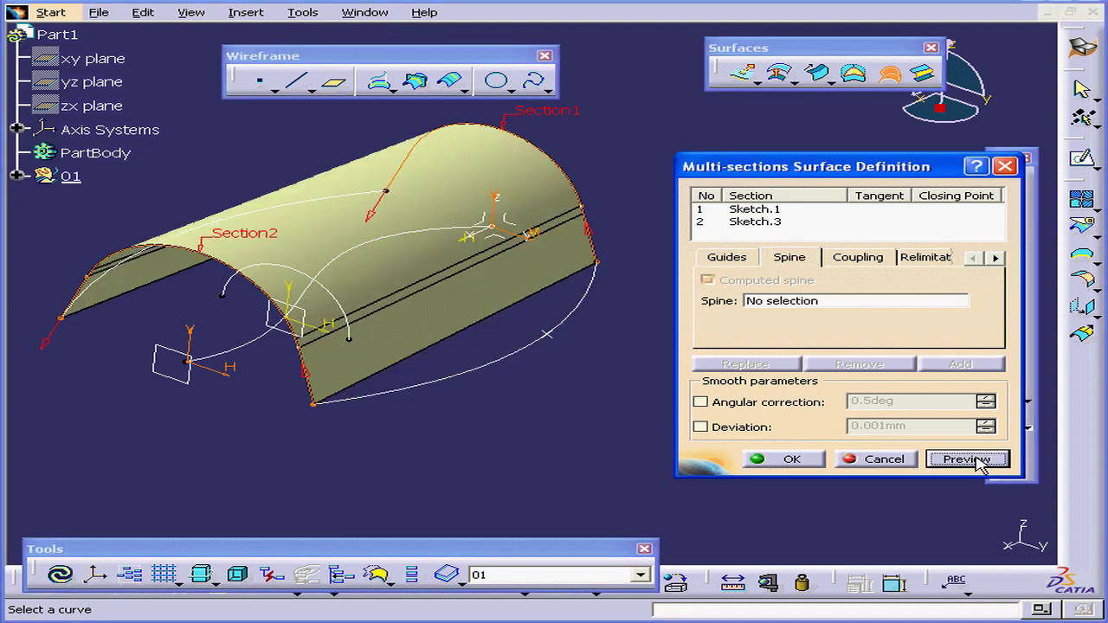
pyautogui.click(800, 302)
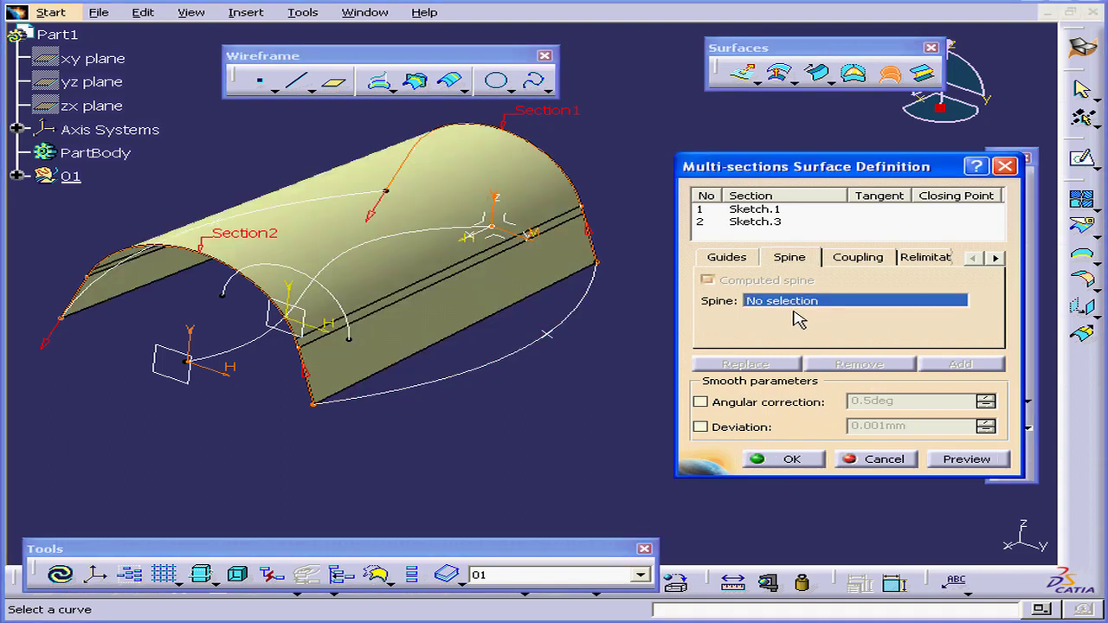
pyautogui.click(247, 346)
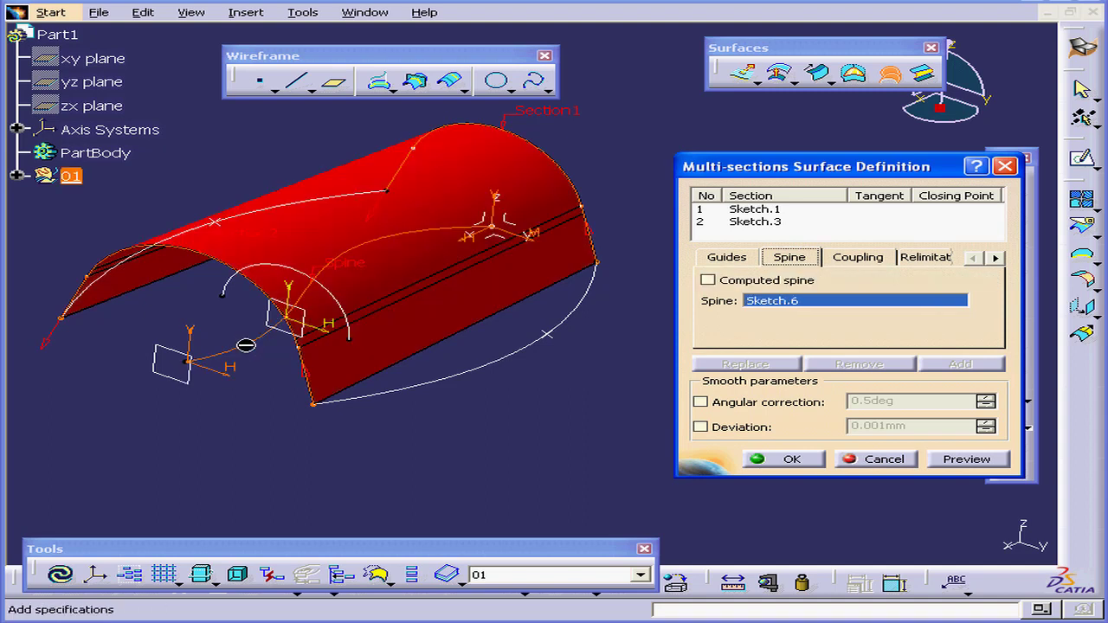
pyautogui.click(960, 459)
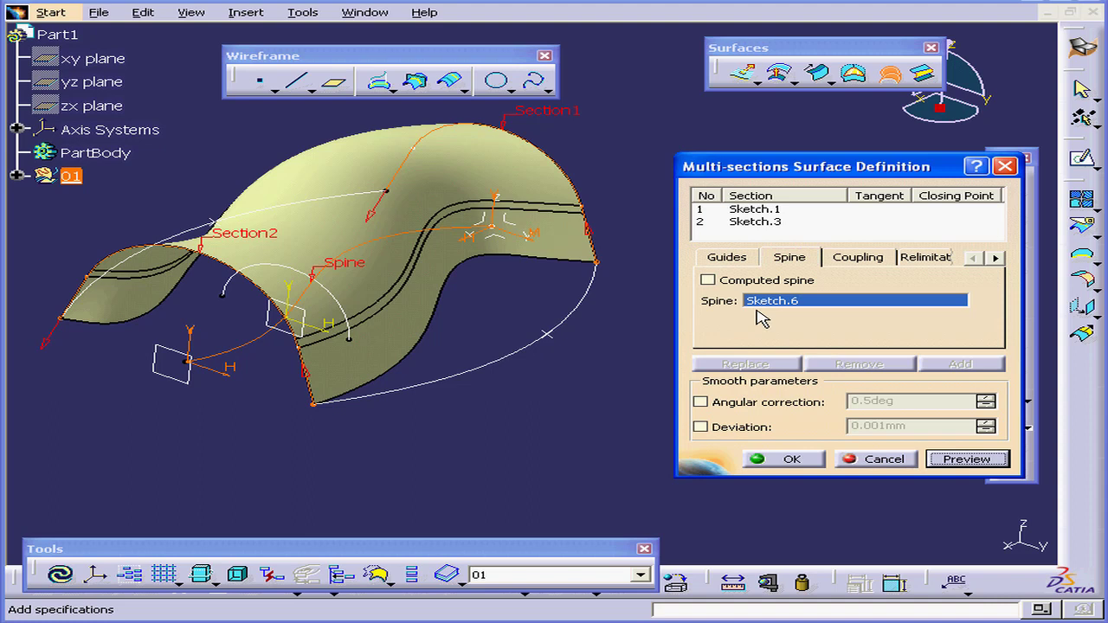
pyautogui.click(707, 281)
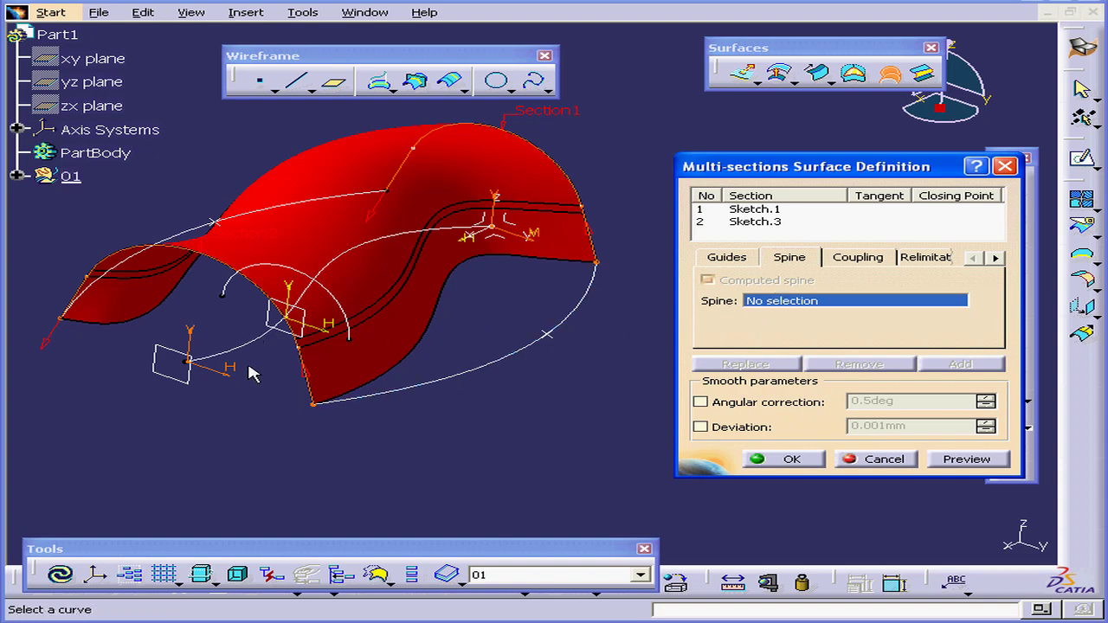
# Step: Reselect Sketch.6 as the spine, preview the loft, and confirm with OK
pyautogui.click(240, 348)
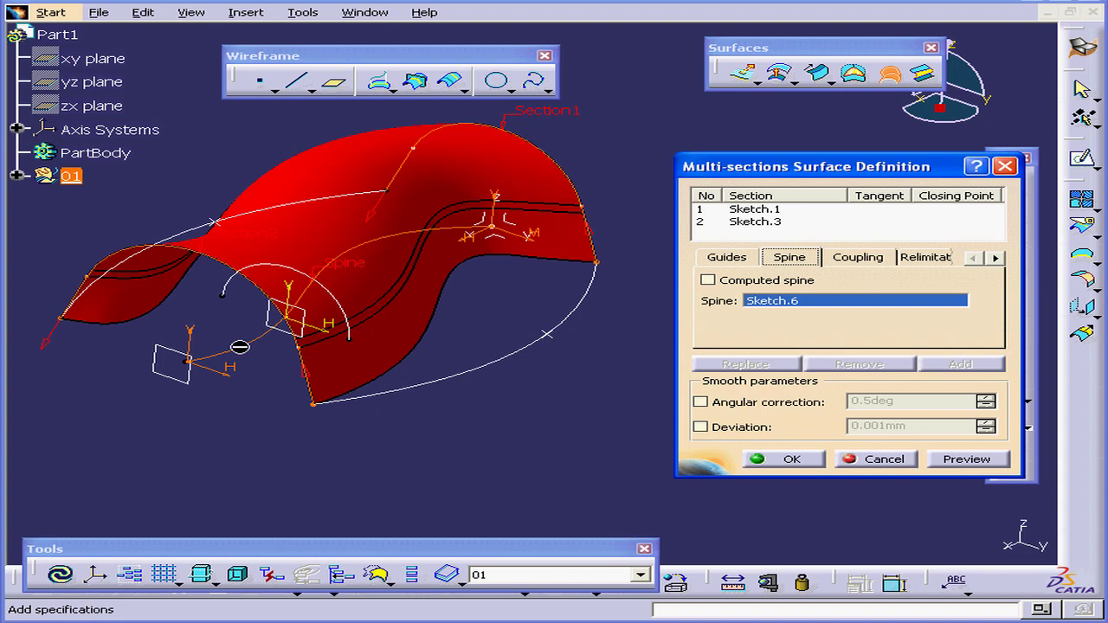
pyautogui.click(976, 460)
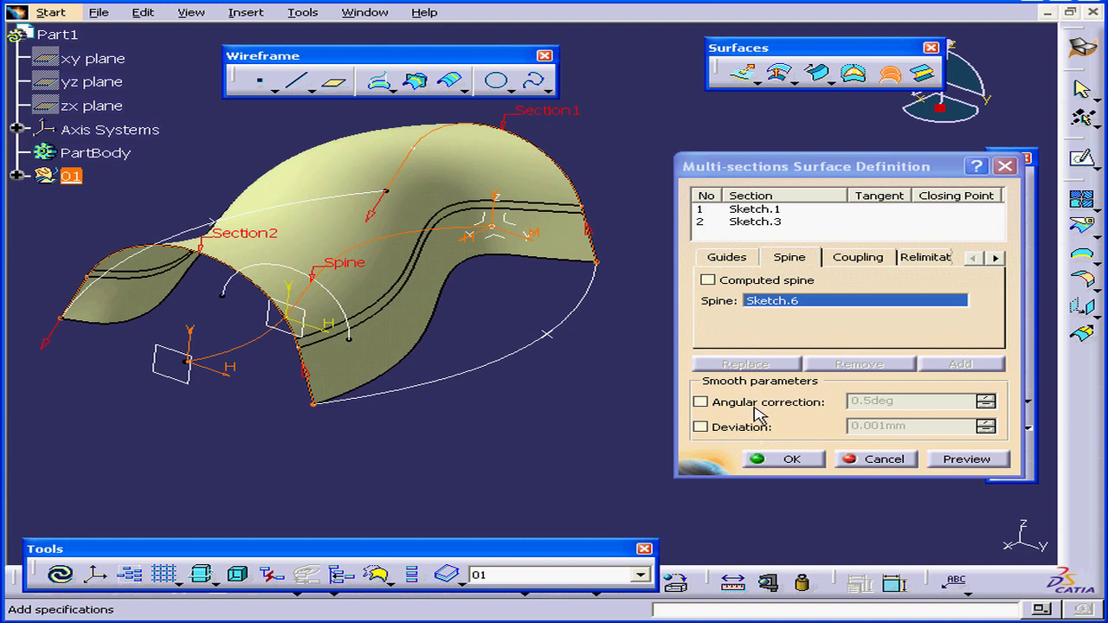
pyautogui.click(791, 460)
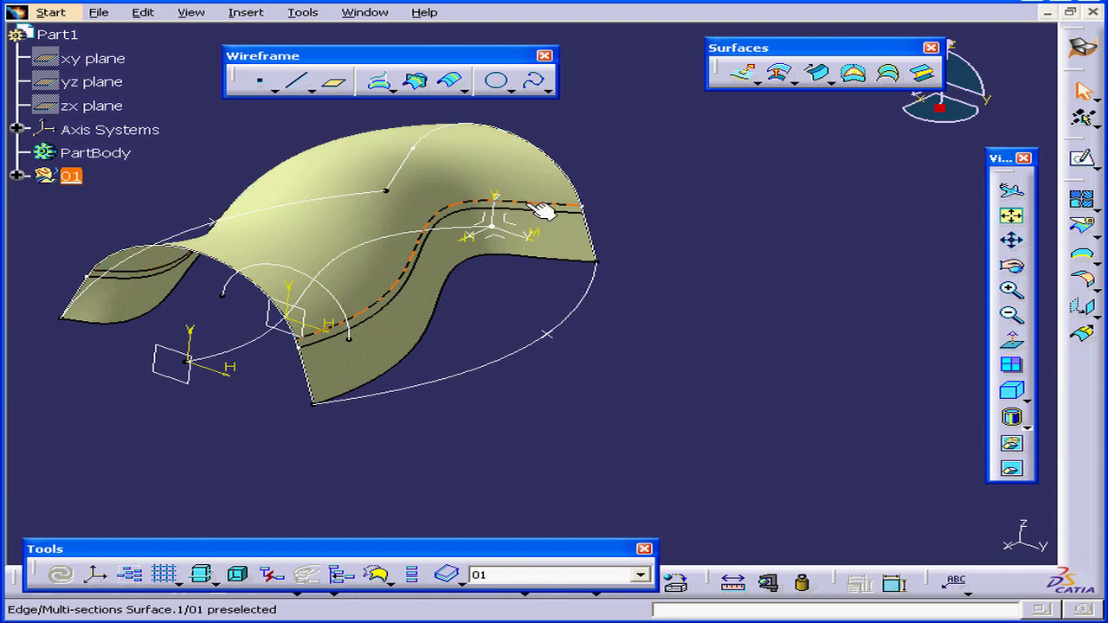
# Step: Switch to the 13-Part1-1.CATPart window from the Window menu
pyautogui.click(370, 17)
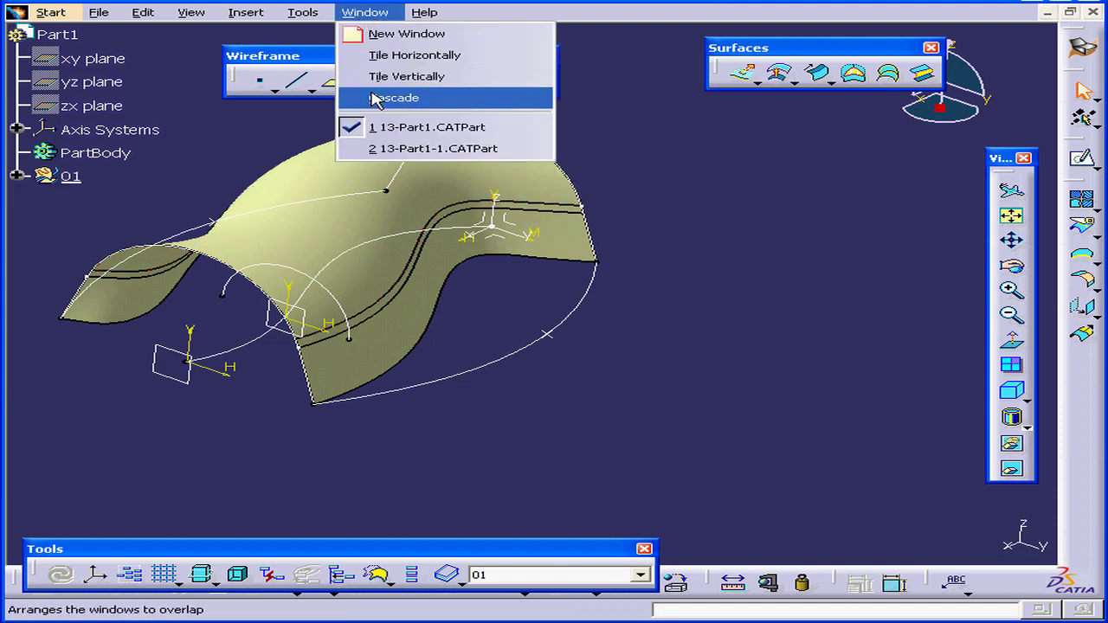
pyautogui.click(398, 148)
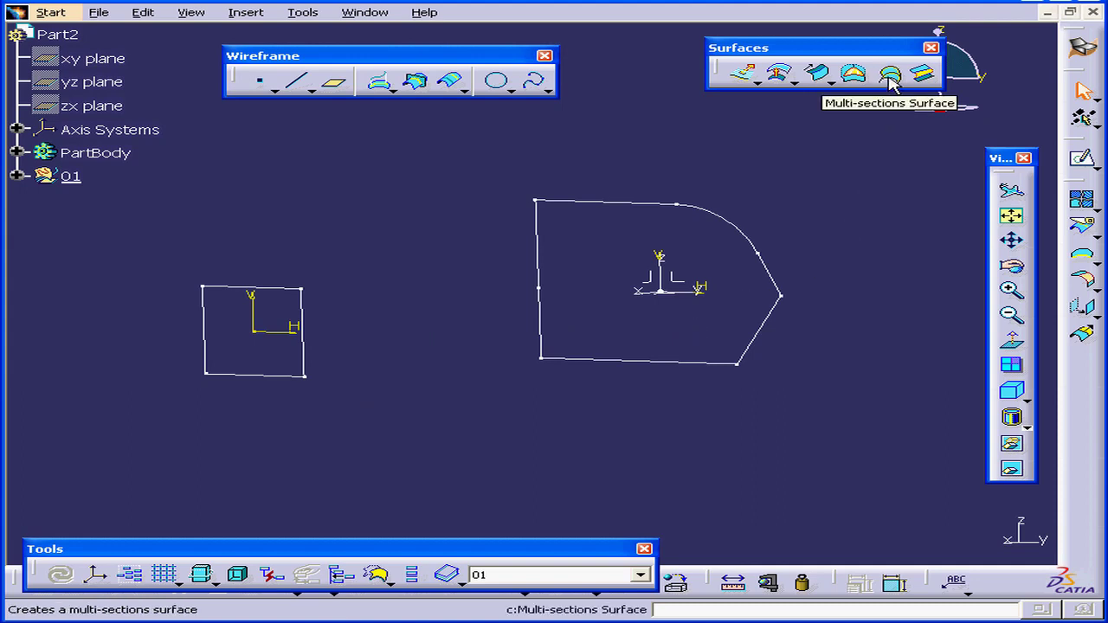
# Step: Create a multi-sections surface with Sketch.3 then Sketch.4 as sections and preview it
pyautogui.click(892, 76)
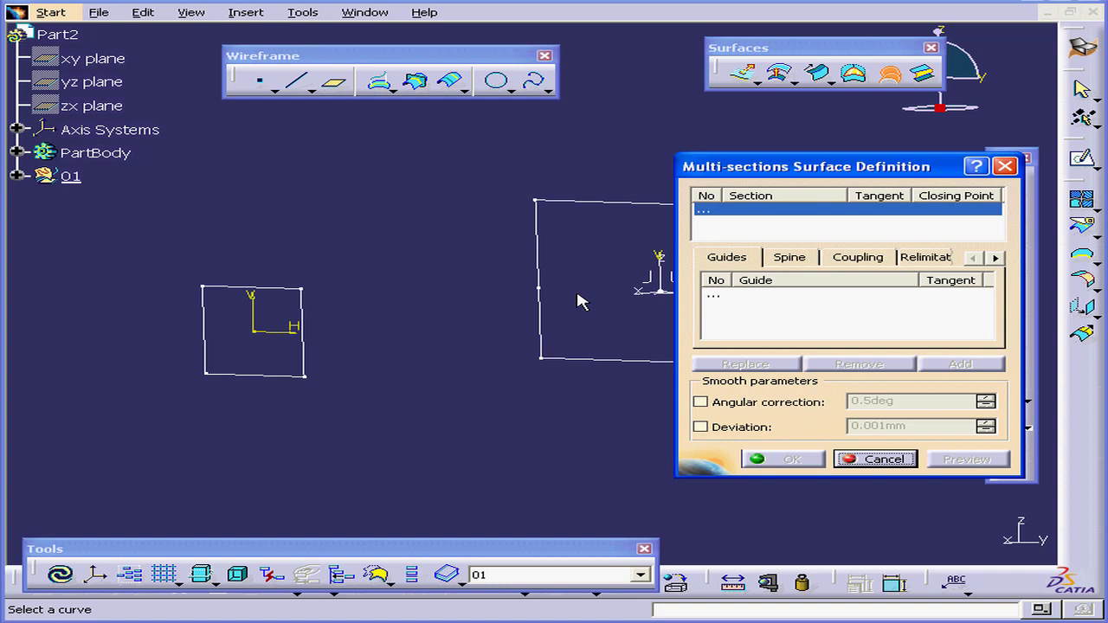
pyautogui.moveTo(571, 288); pyautogui.dragTo(437, 268, button='middle')
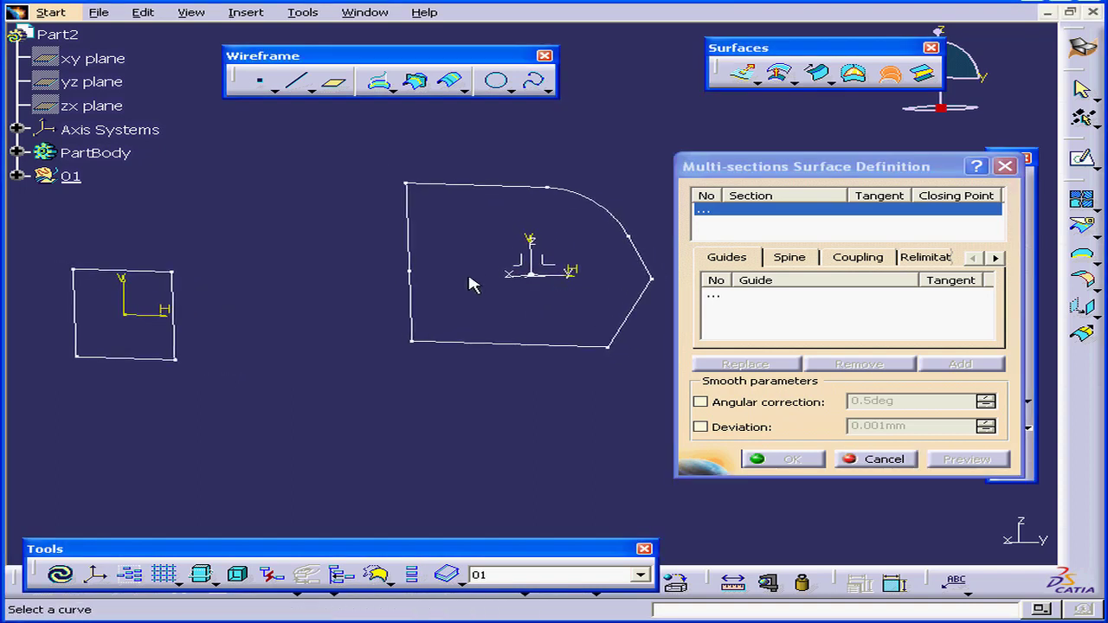
pyautogui.click(628, 223)
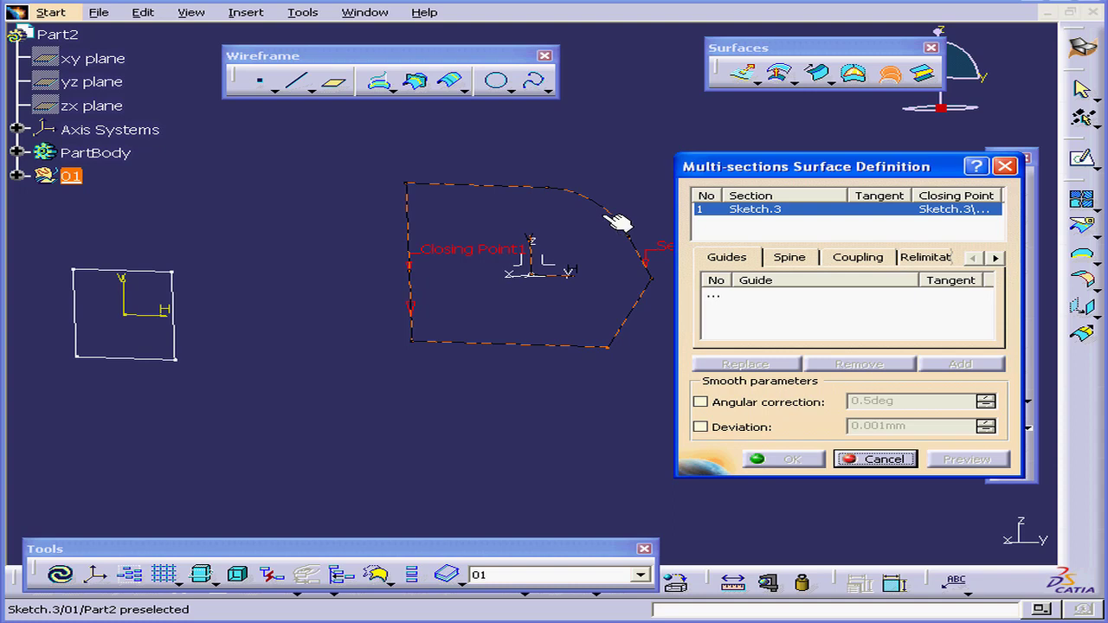
pyautogui.click(174, 292)
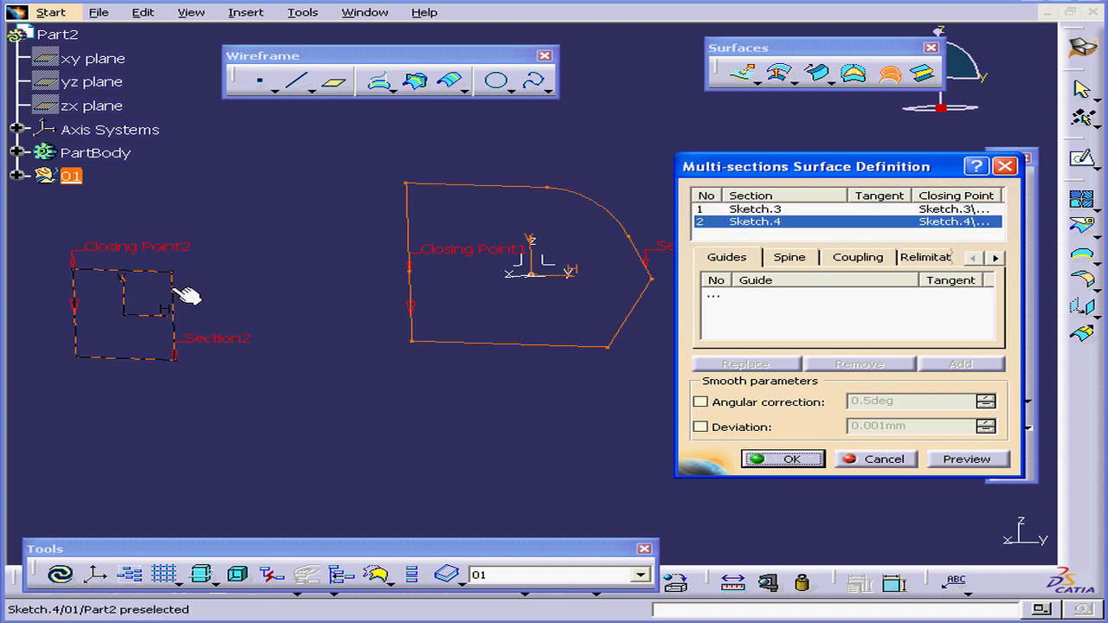
pyautogui.click(978, 459)
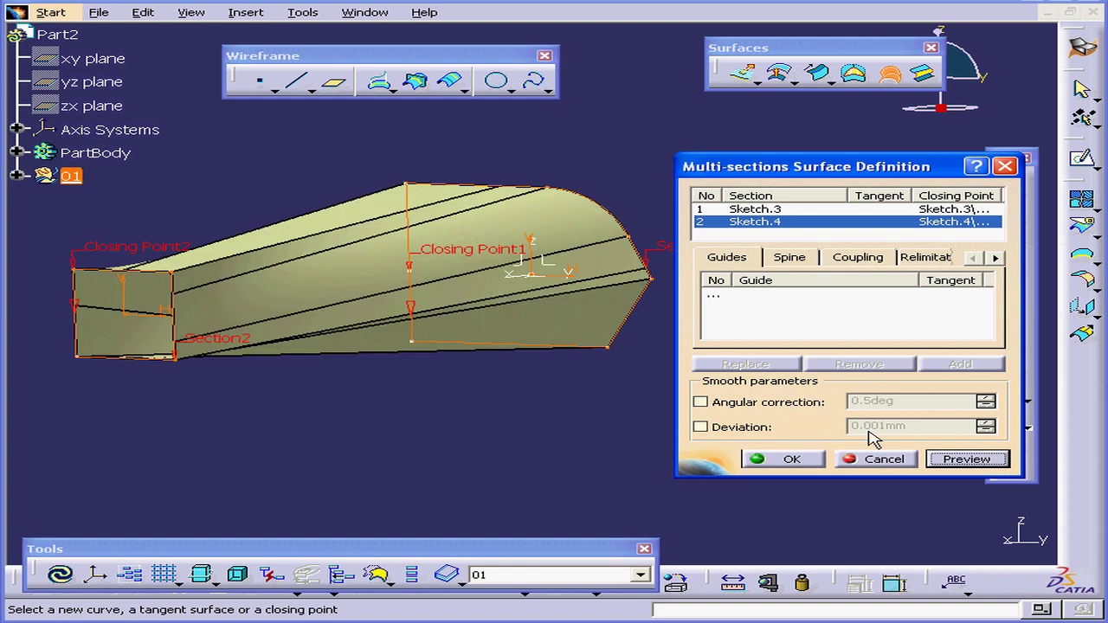
# Step: Replace Closing Point1 of Sketch.3 with the profile's top vertex
pyautogui.rightClick(459, 257)
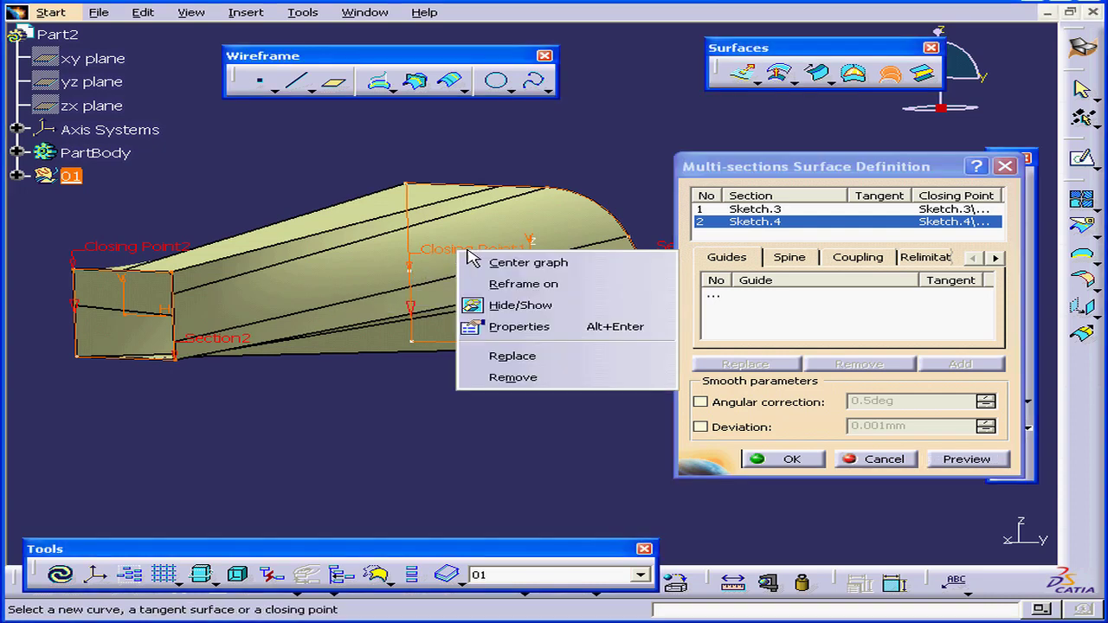
pyautogui.click(519, 355)
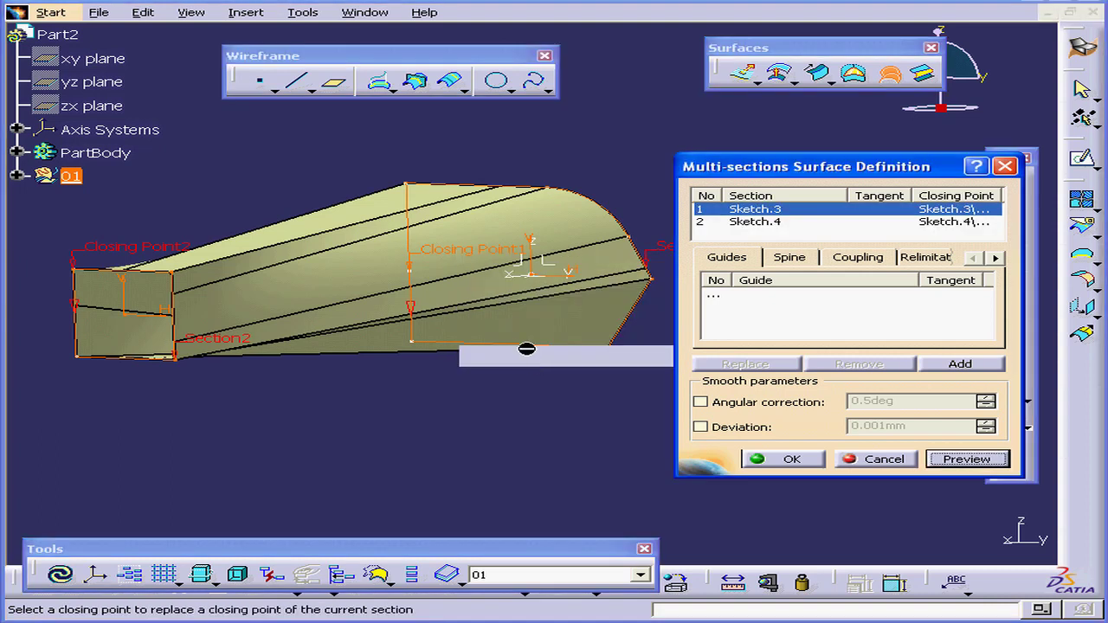
pyautogui.click(415, 186)
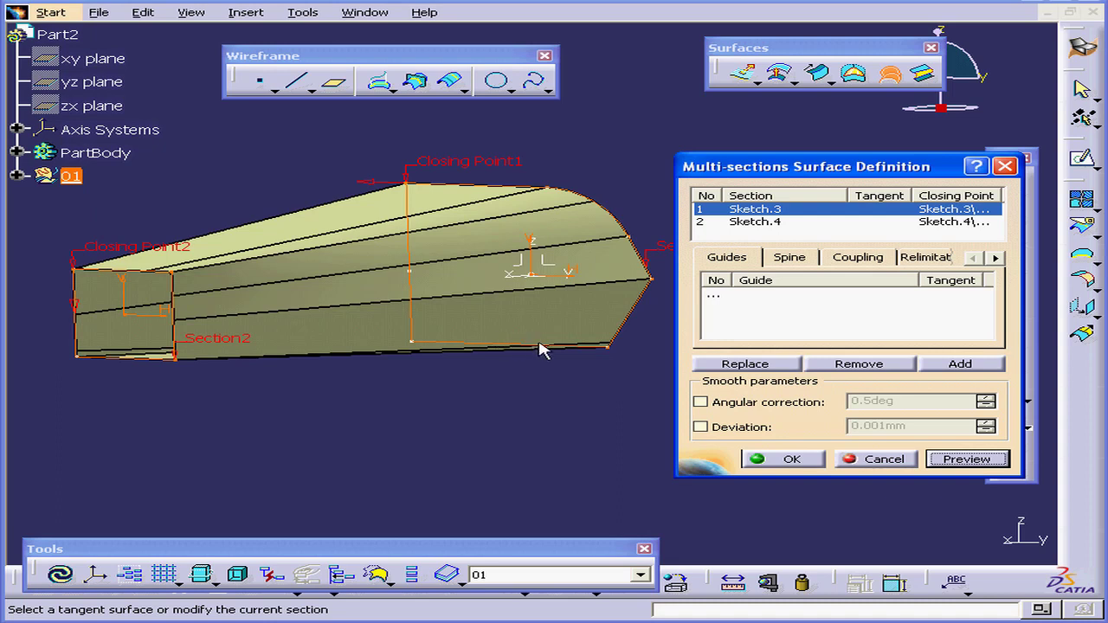
# Step: Add two couplings linking Sketch.3 vertices to Sketch.4 vertices, then preview the surface
pyautogui.click(865, 258)
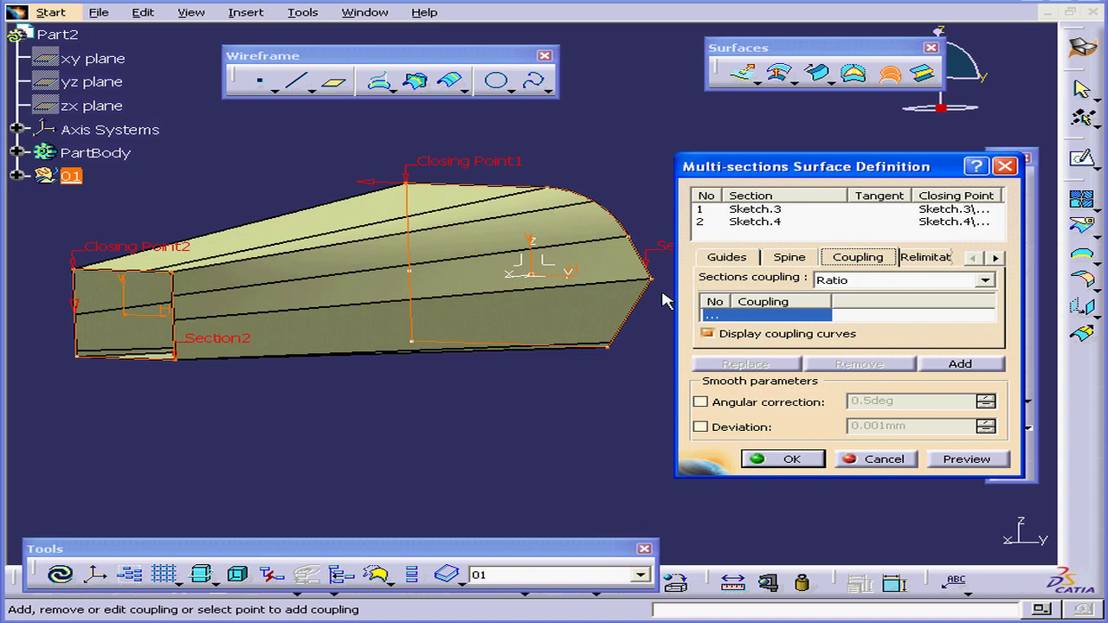
pyautogui.click(564, 195)
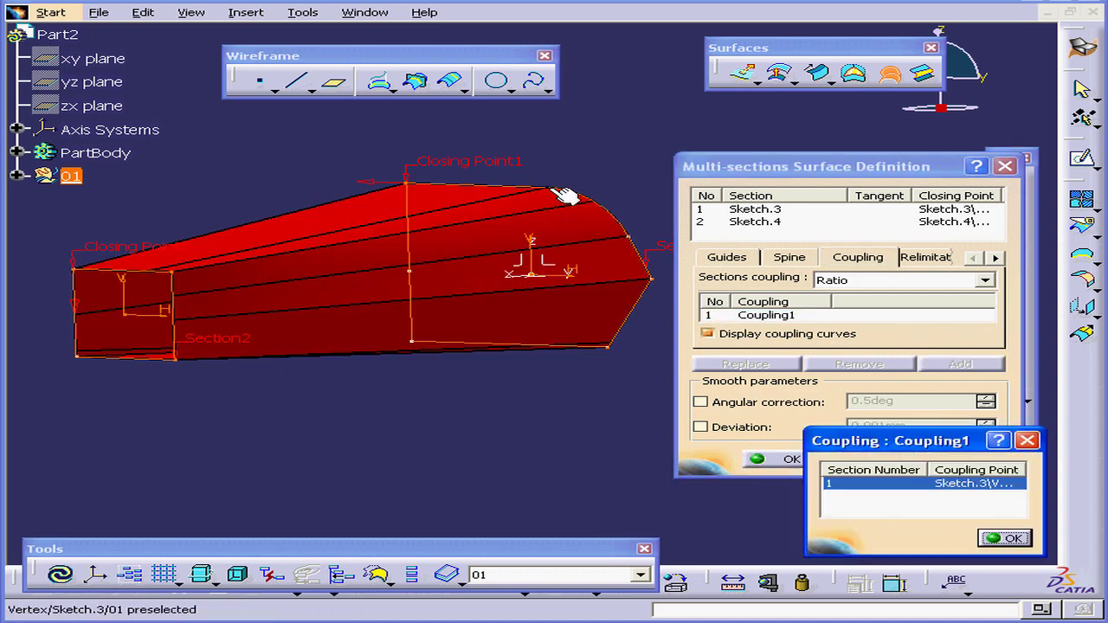
pyautogui.click(185, 279)
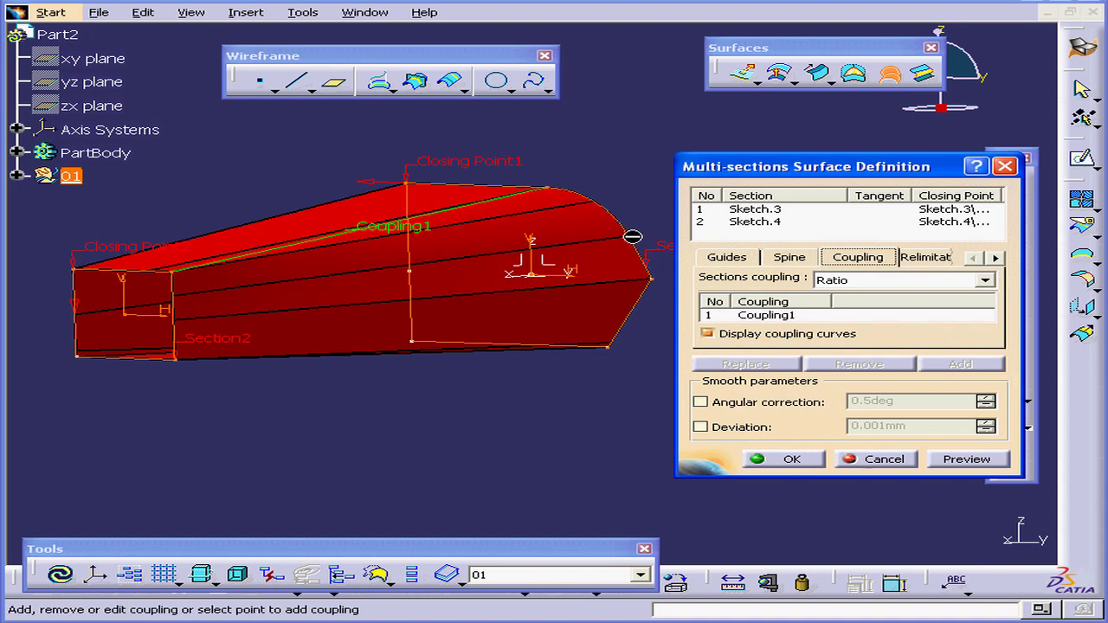
pyautogui.click(642, 243)
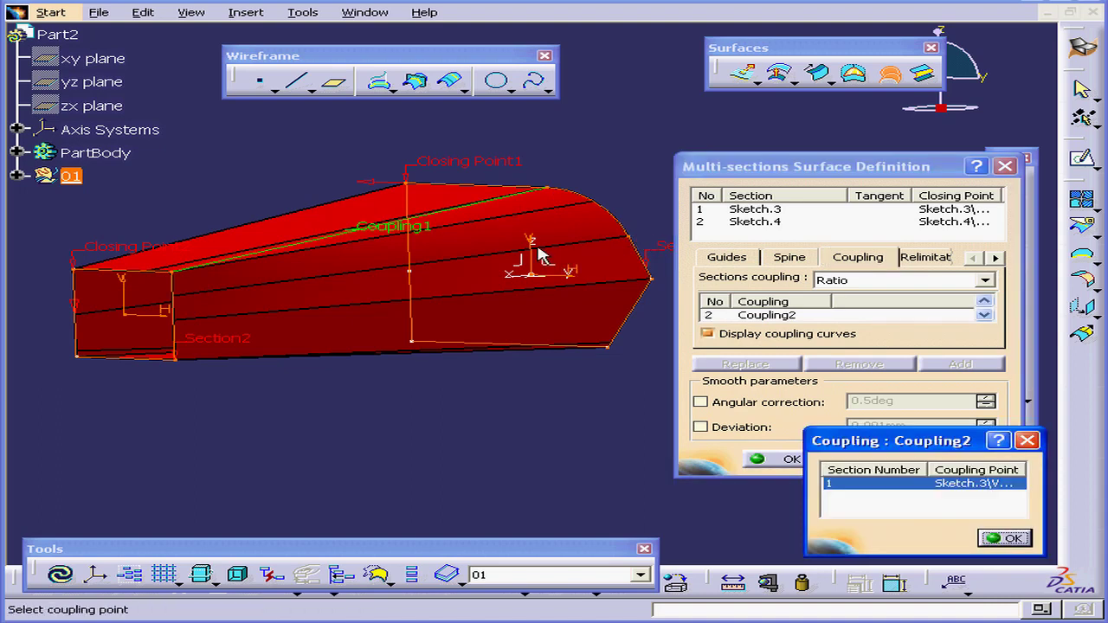
pyautogui.click(175, 272)
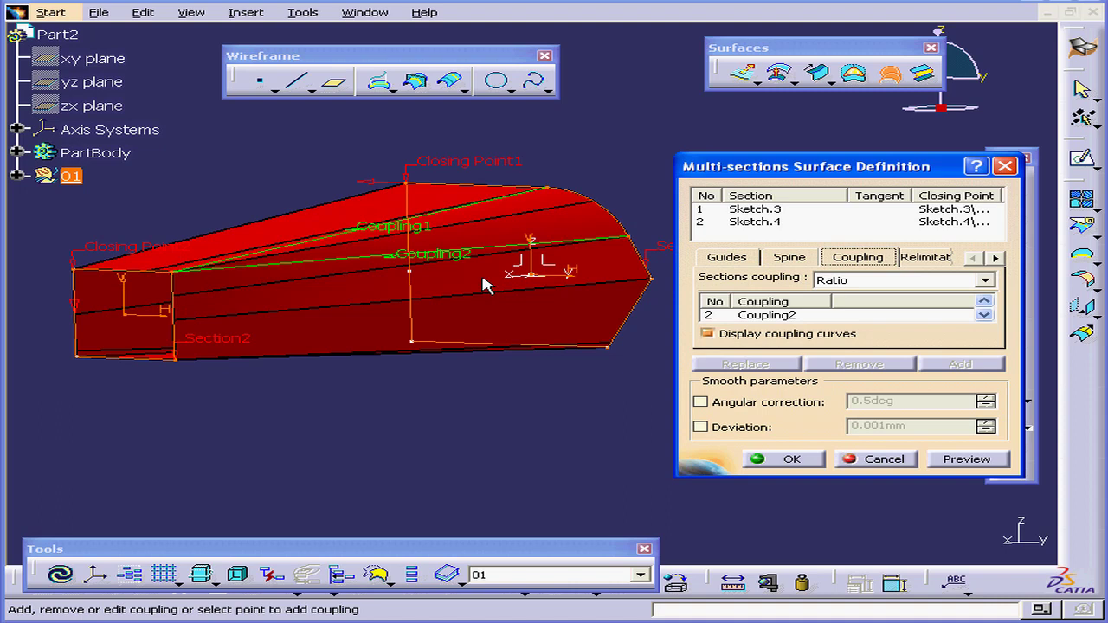
pyautogui.click(960, 460)
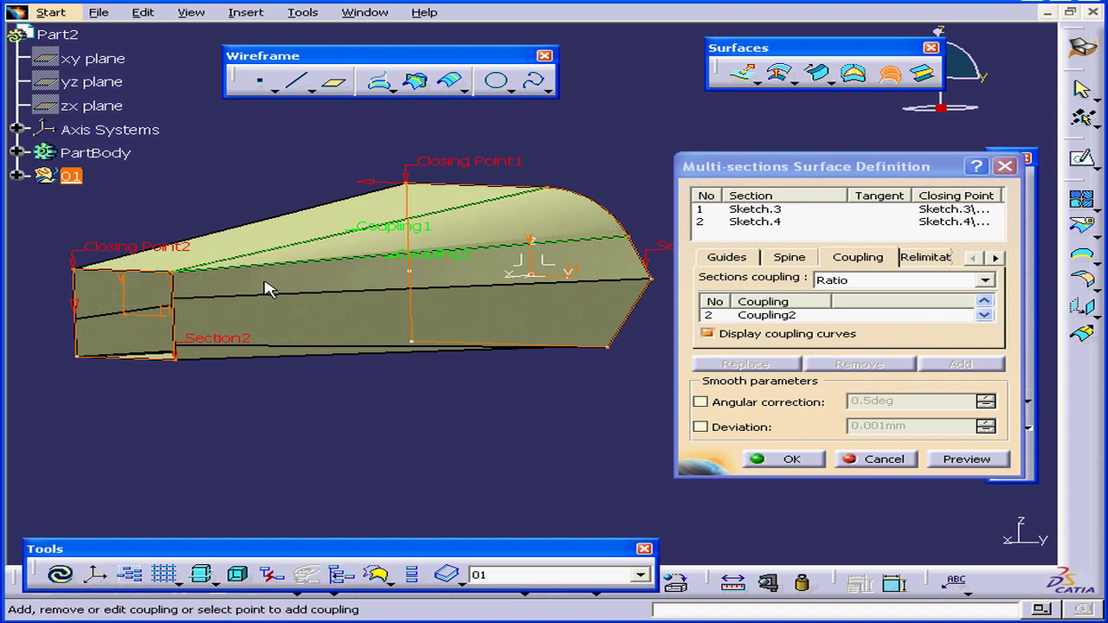
# Step: Add Coupling3 and Coupling4 between Sketch.3 and Sketch.4 vertices, preview, and confirm the surface
pyautogui.click(656, 280)
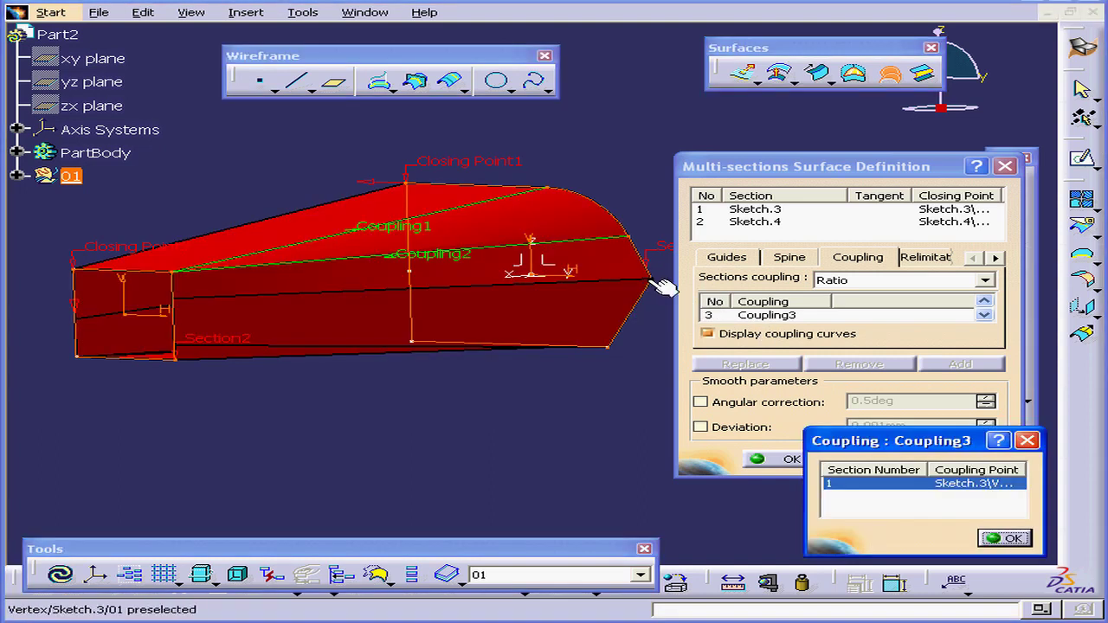
pyautogui.click(178, 275)
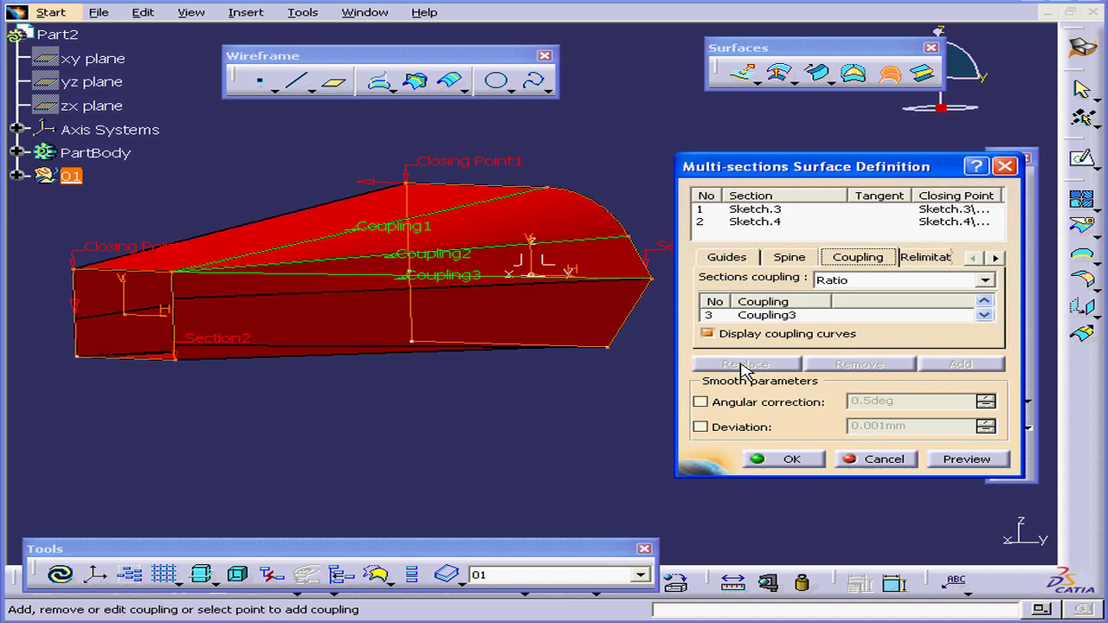
pyautogui.click(967, 458)
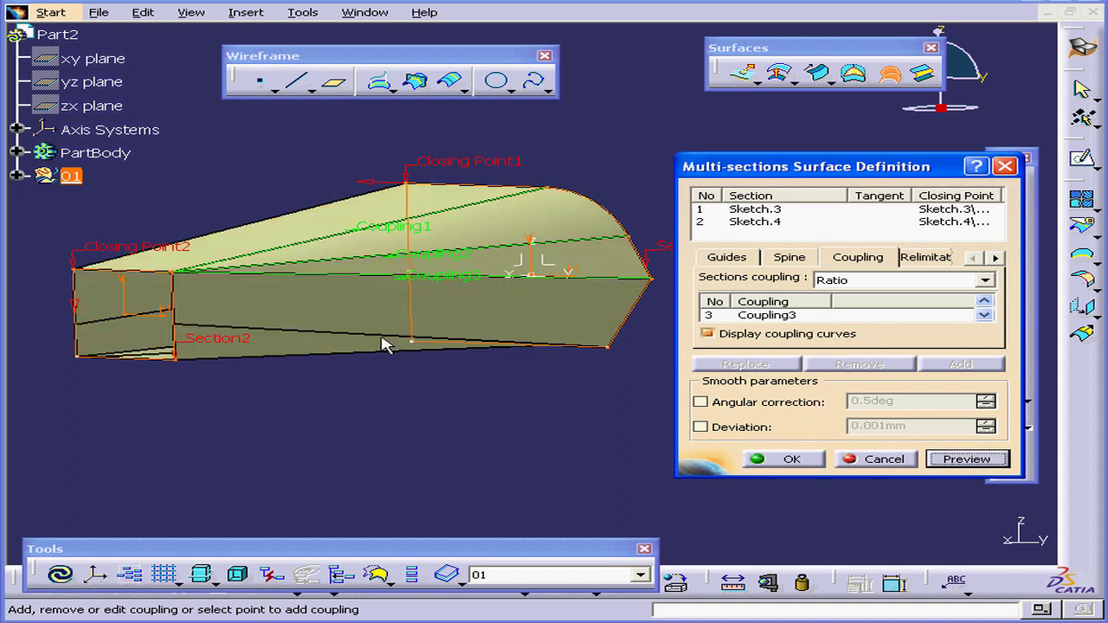
pyautogui.click(606, 348)
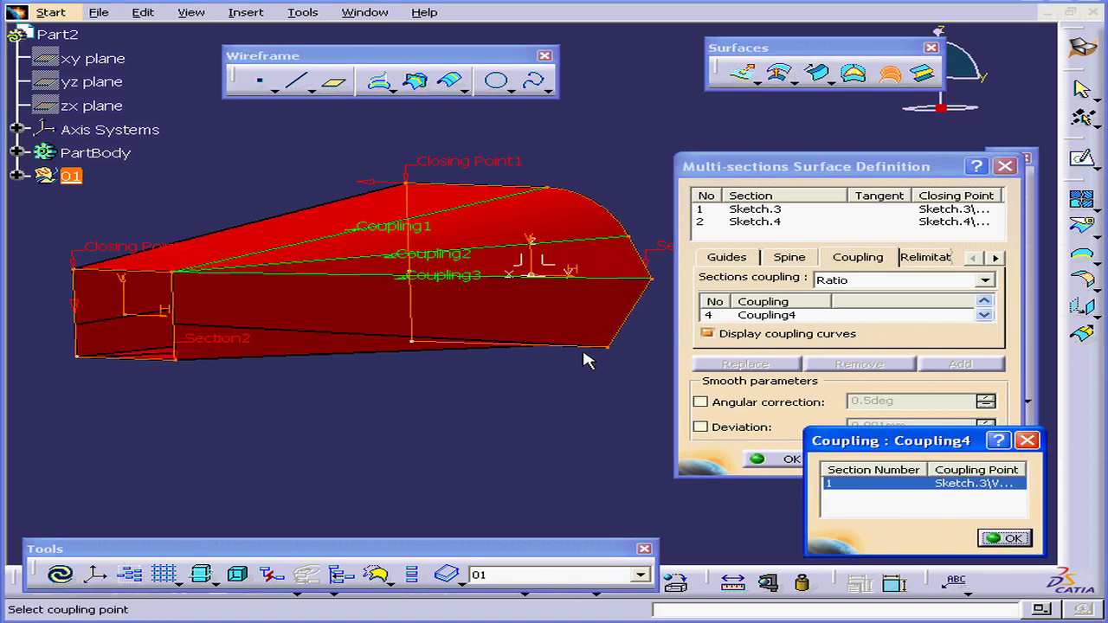
pyautogui.click(178, 365)
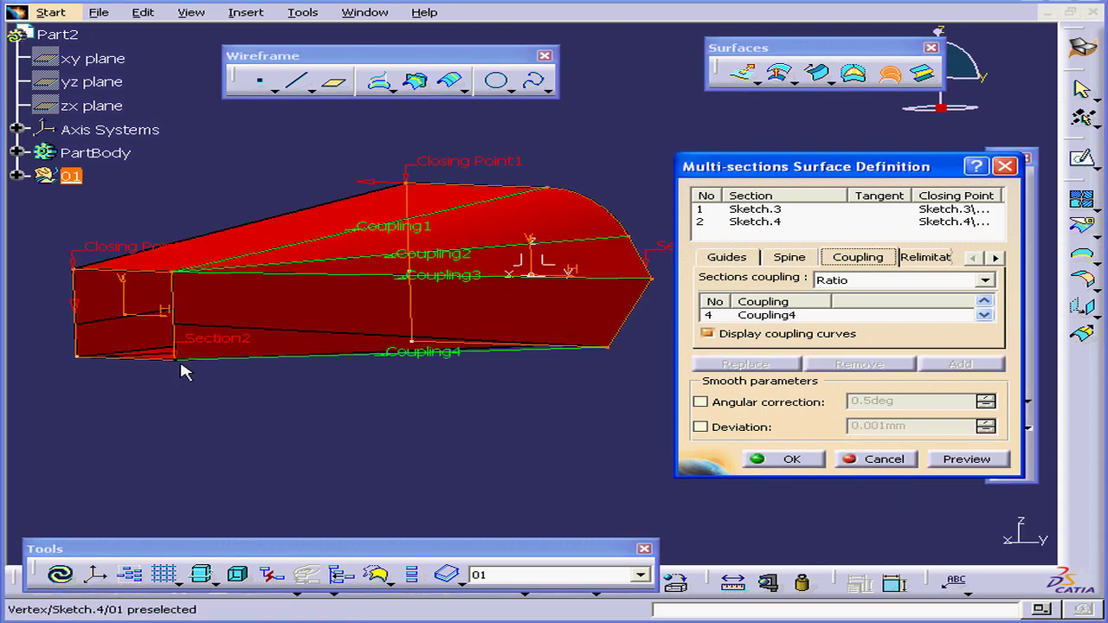
pyautogui.click(987, 460)
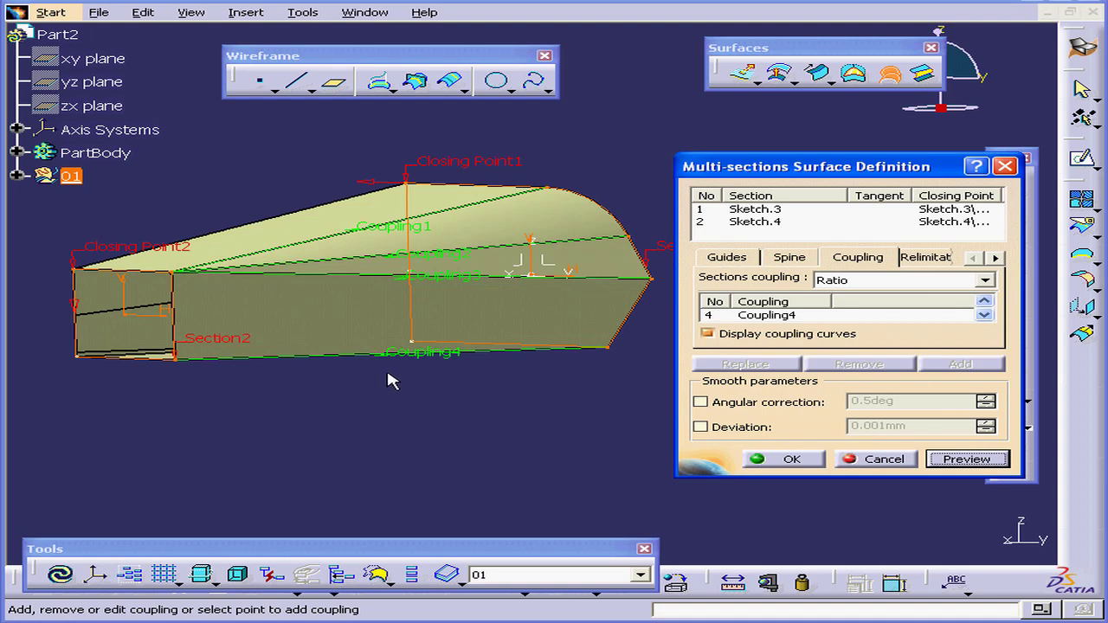
pyautogui.click(791, 461)
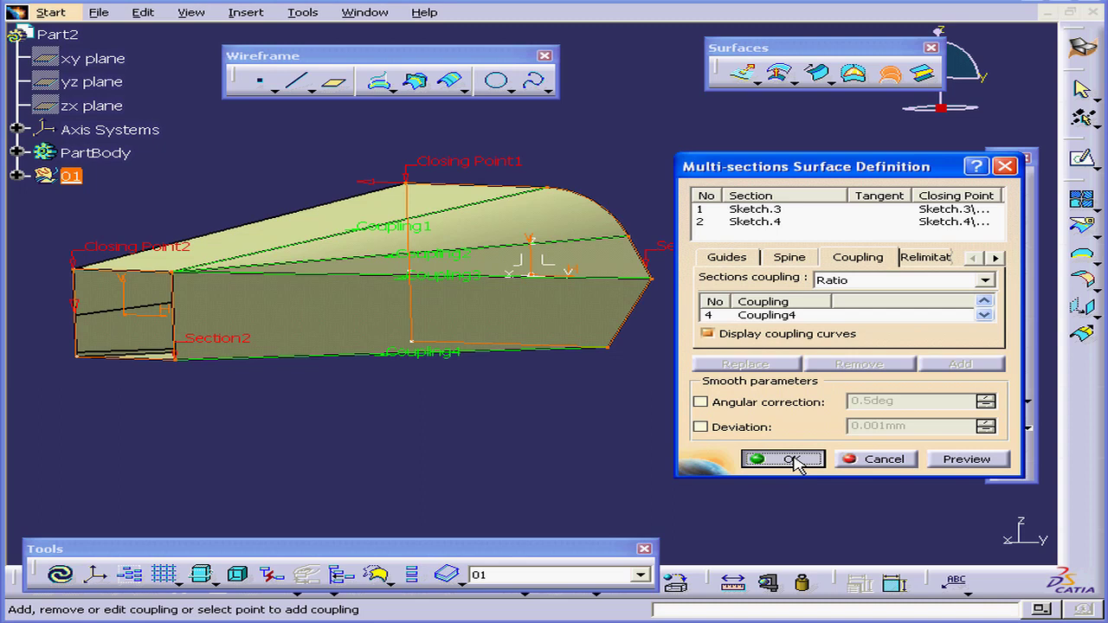